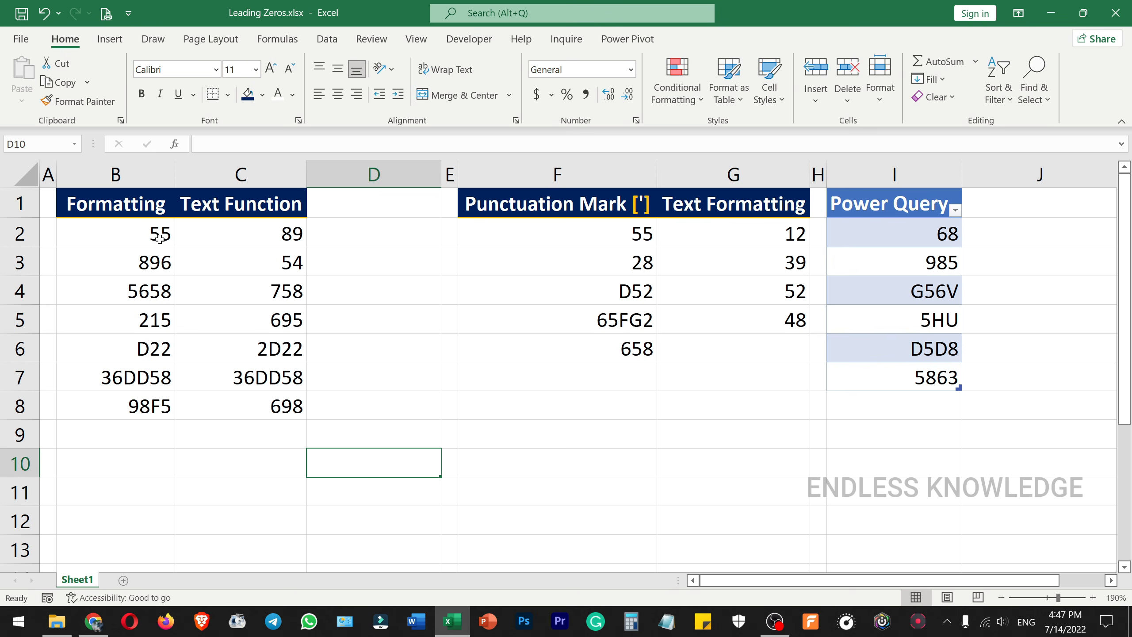
drag(160, 238, 142, 316)
click(142, 356)
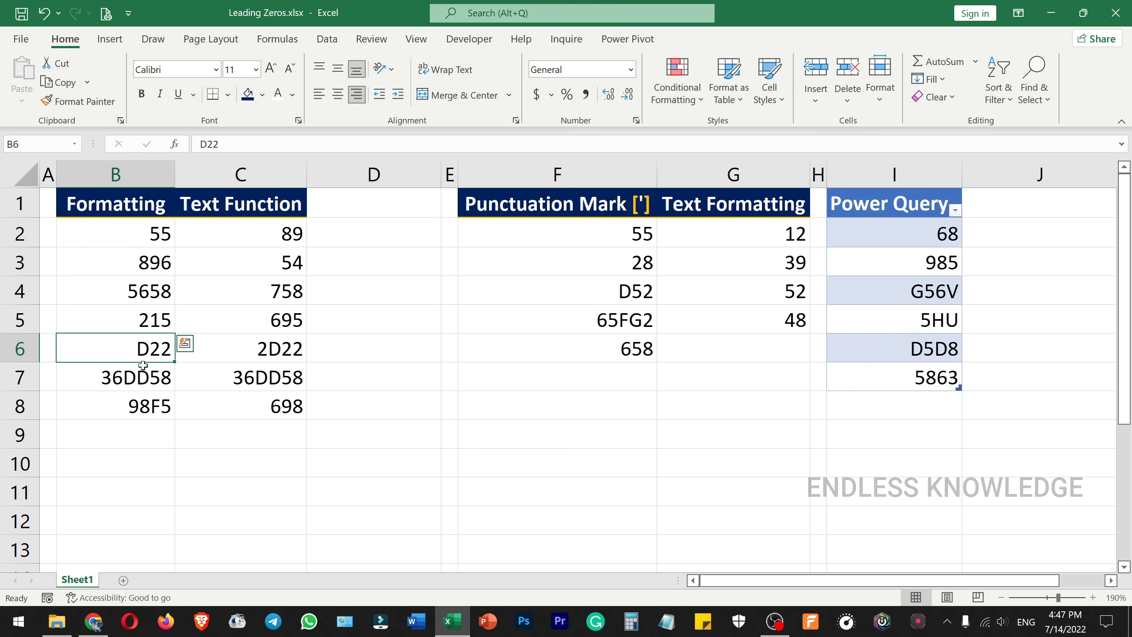
drag(142, 365, 144, 405)
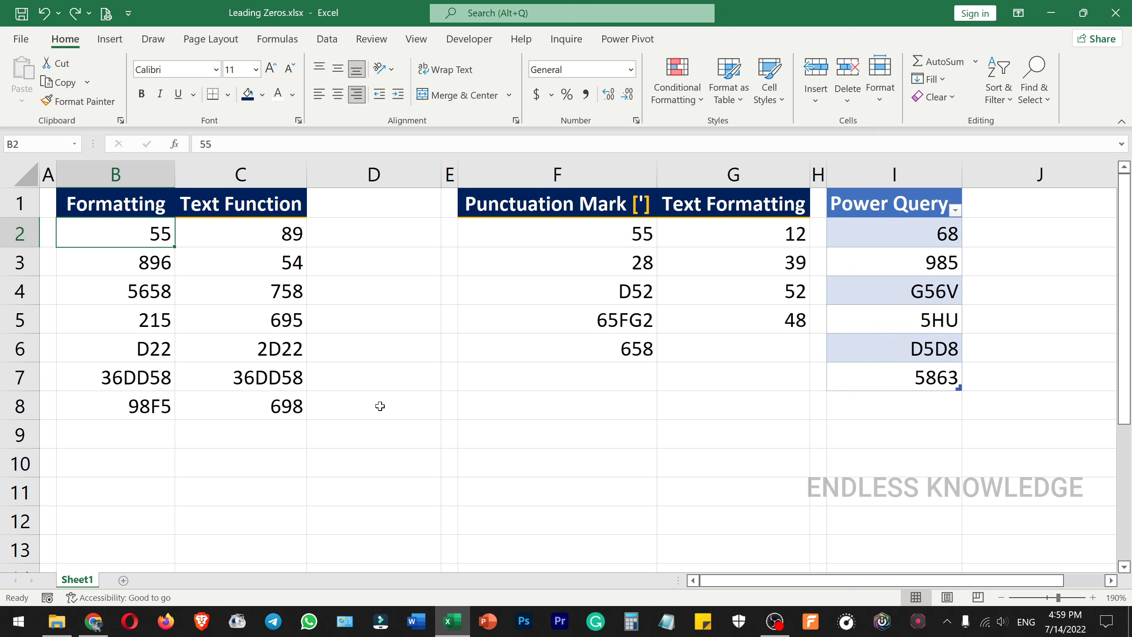
Step: Apply the custom number format 00000000 to cells B2:B8 in the Formatting column
drag(131, 232, 141, 403)
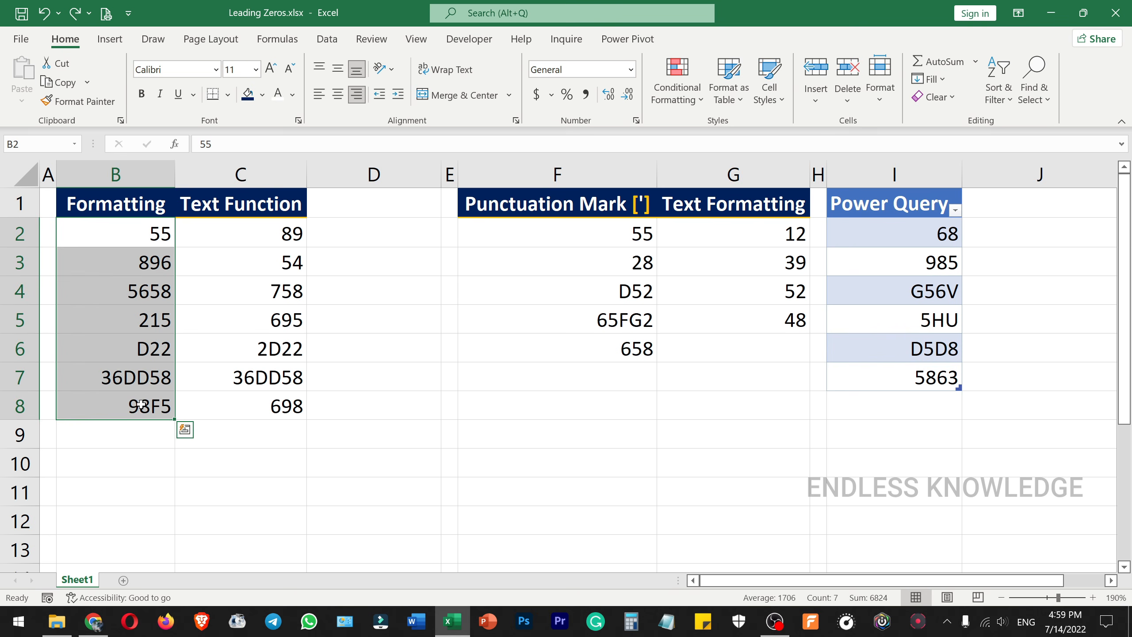
key(ctrl+1)
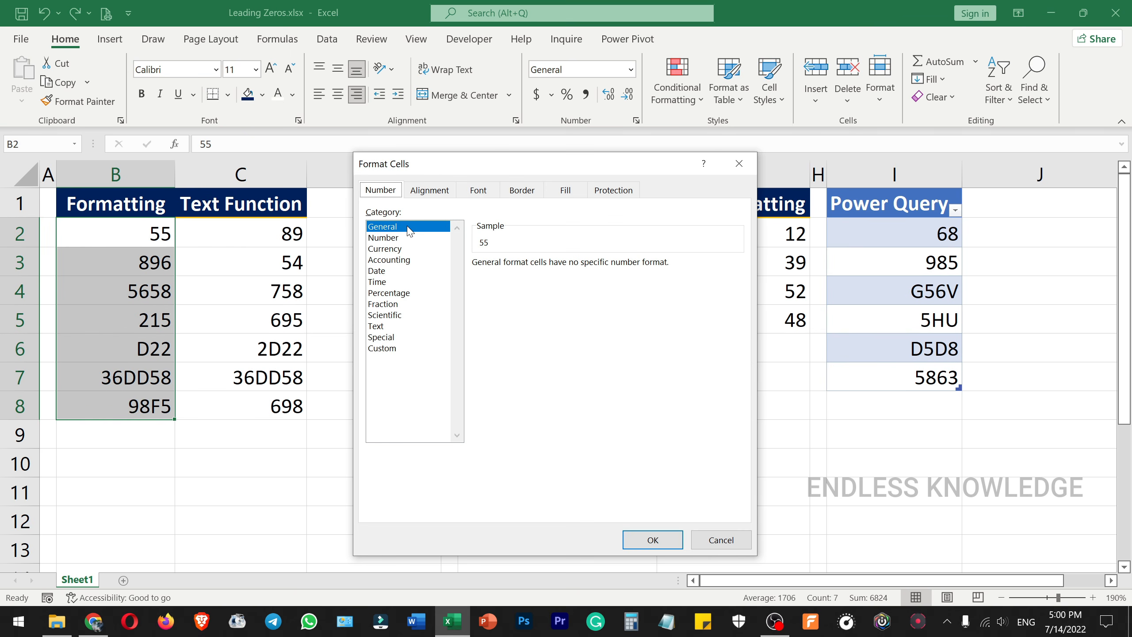
click(390, 351)
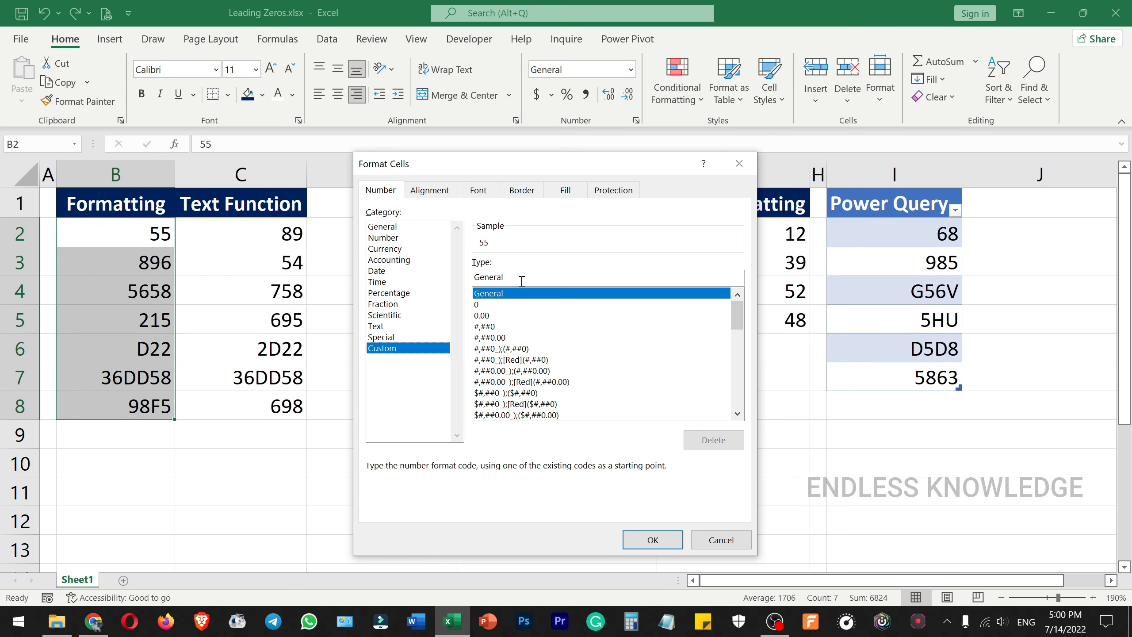
drag(521, 281, 468, 280)
key(BackSpace)
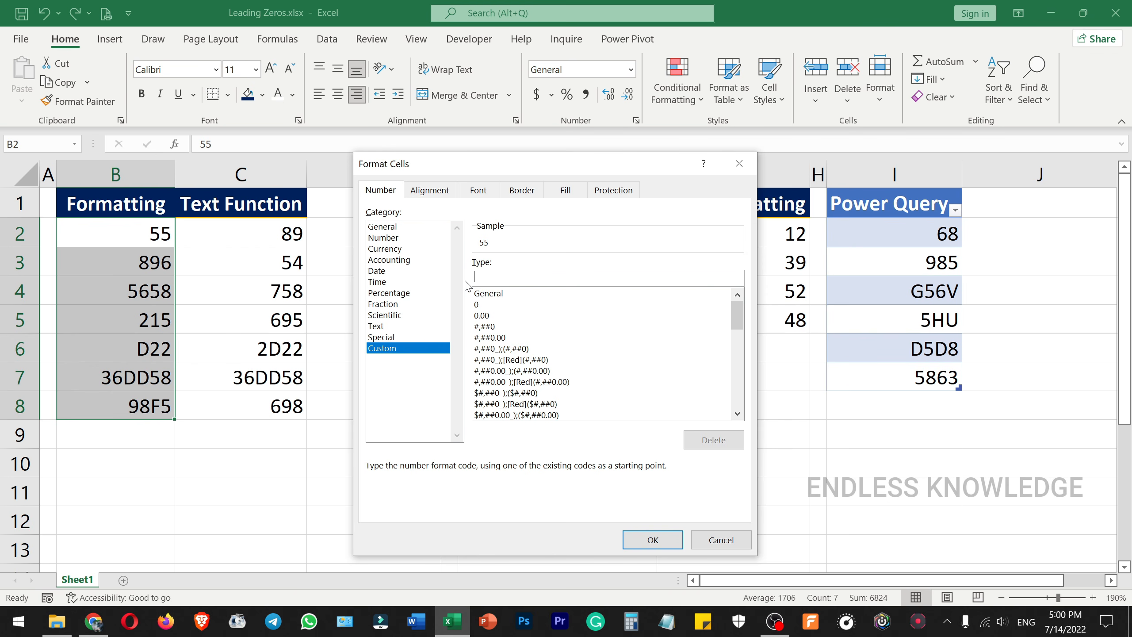
text(00)
text(00)
text(0000)
click(656, 536)
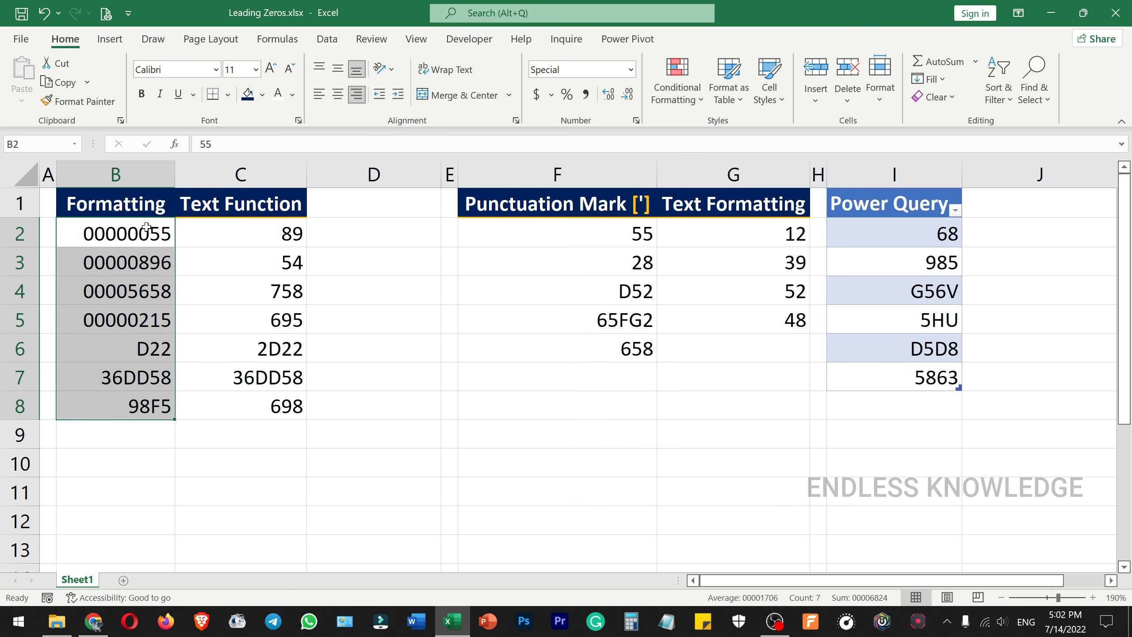
drag(146, 228, 138, 313)
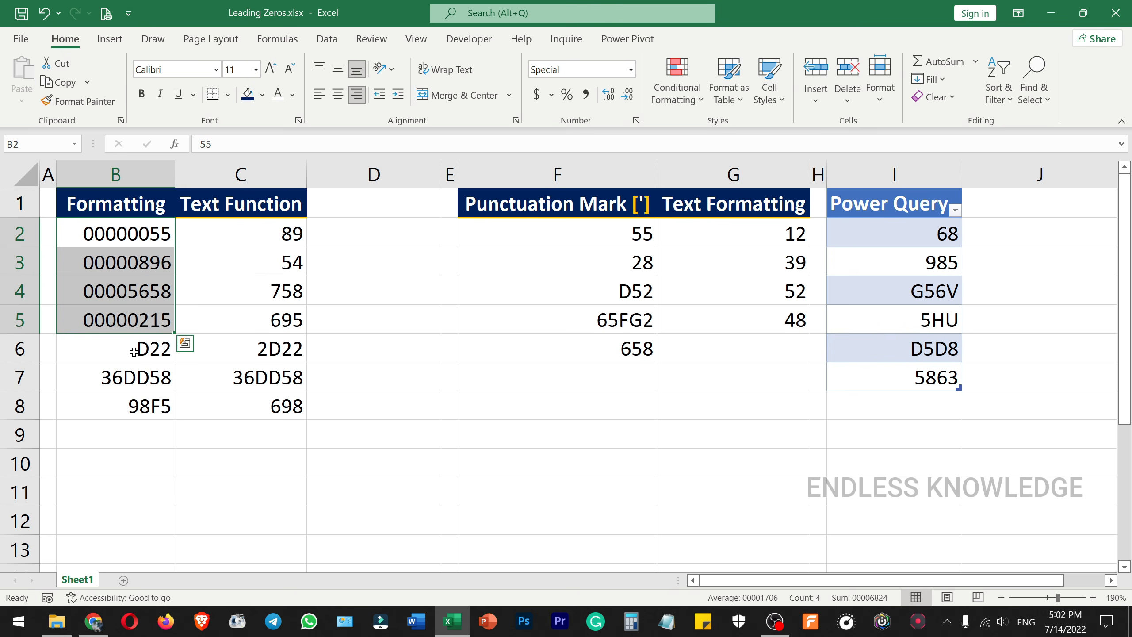
drag(122, 353, 120, 400)
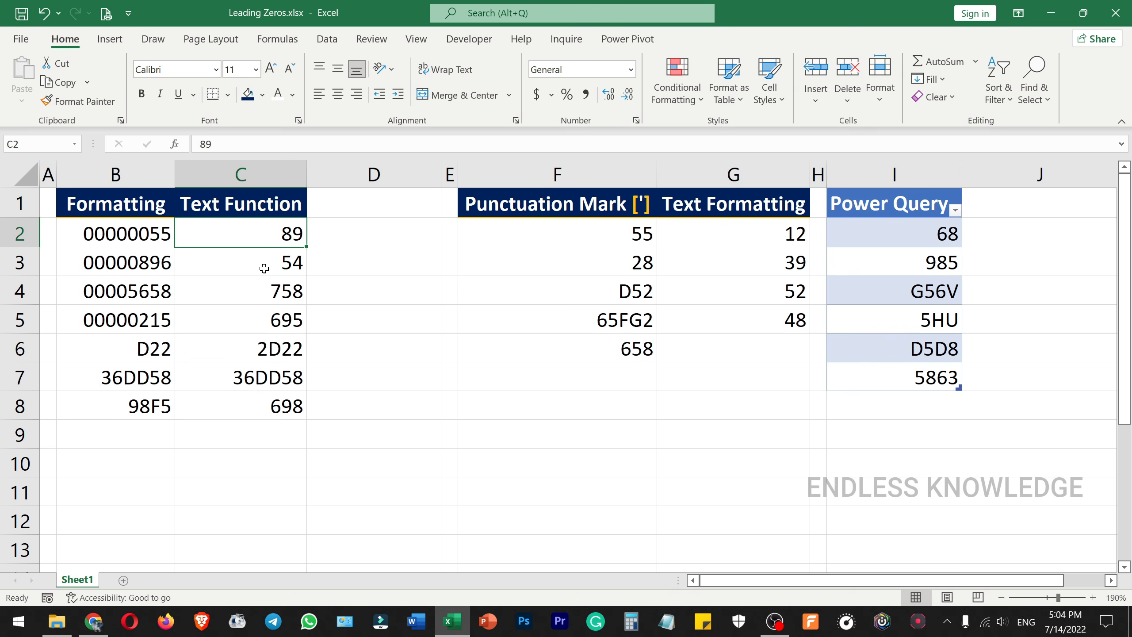
Step: Enter =TEXT(C2,"00000") in cell D2 and fill the formula down through D8
click(370, 233)
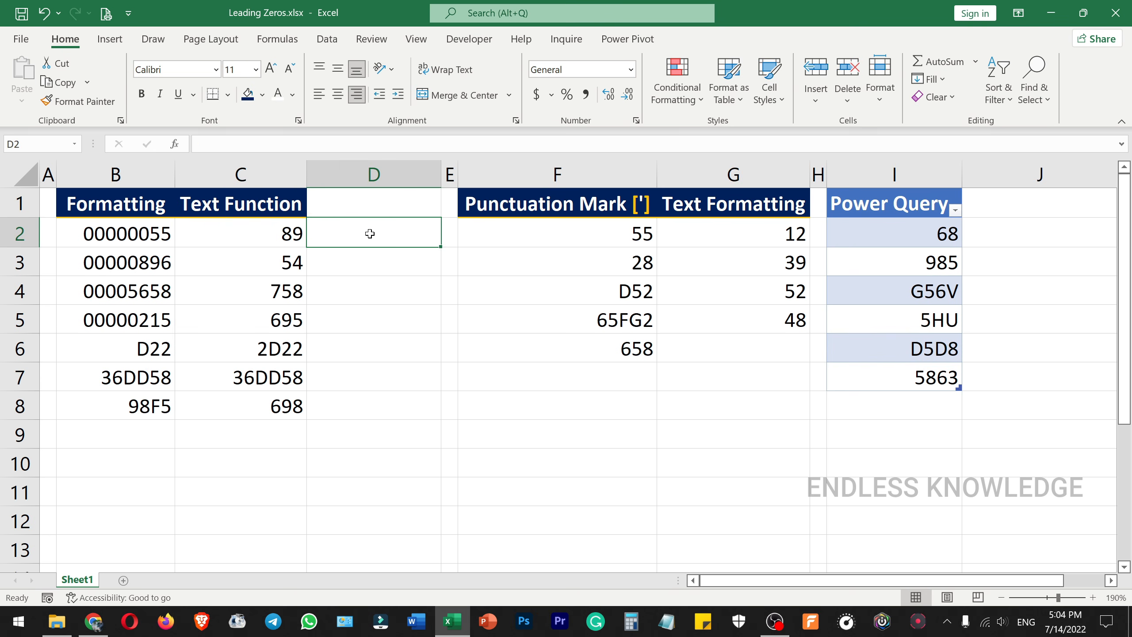
text(=text)
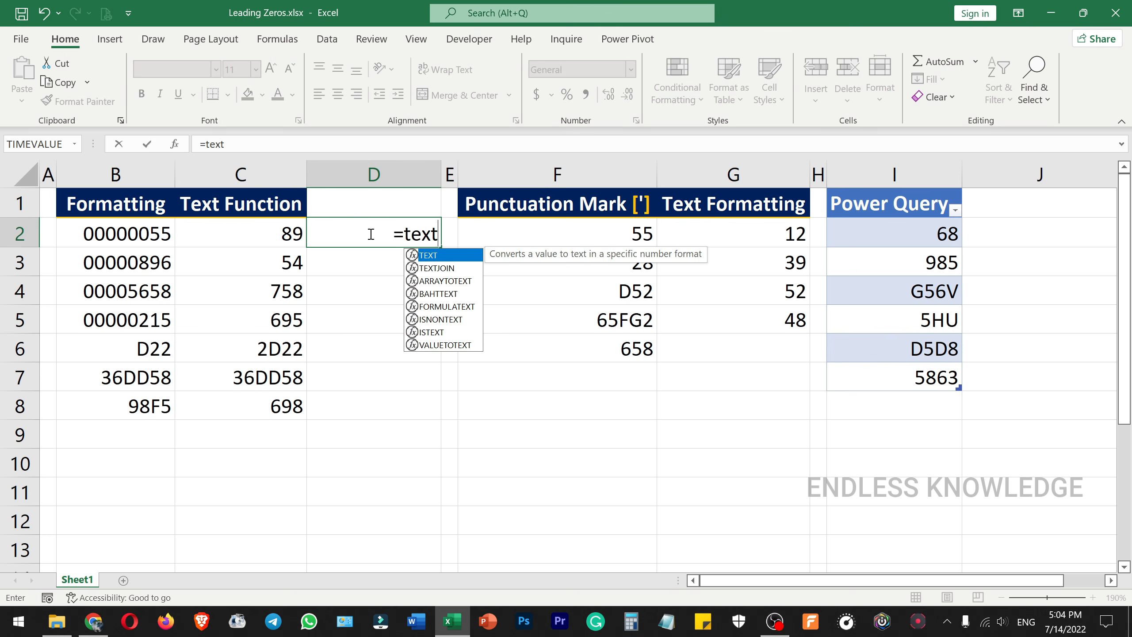
key(Tab)
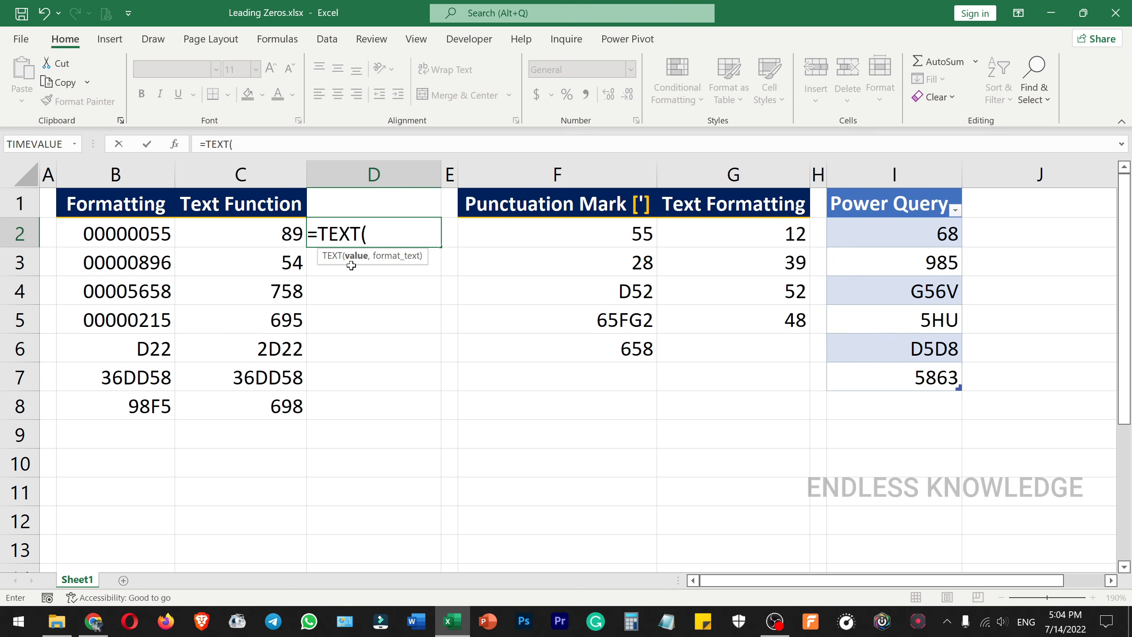
click(261, 234)
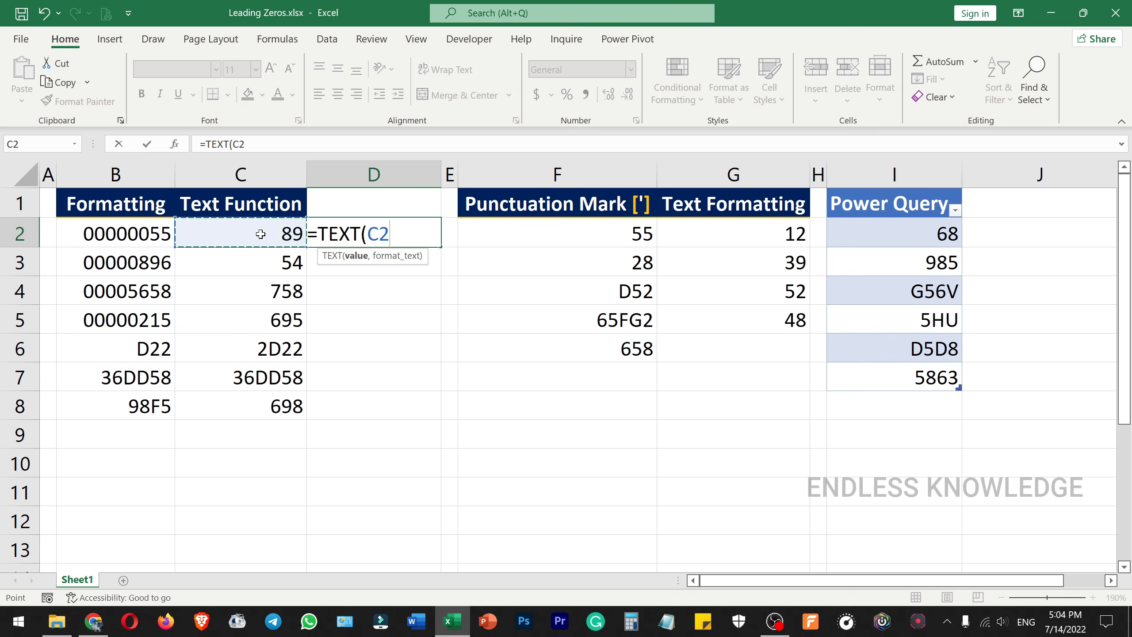
text(,)
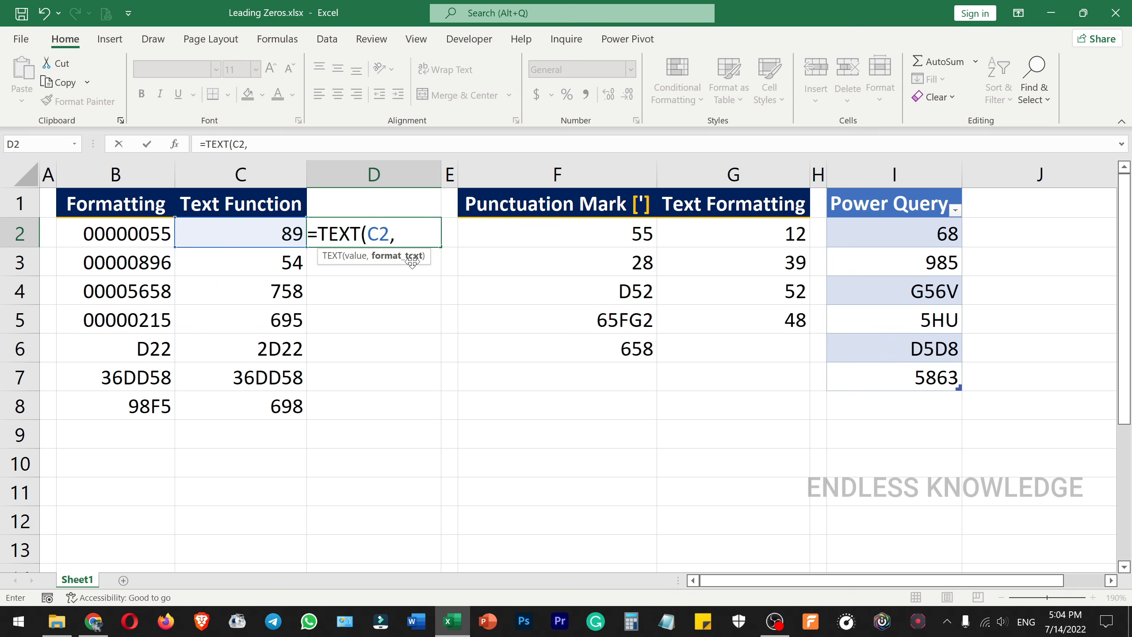
text("00000)
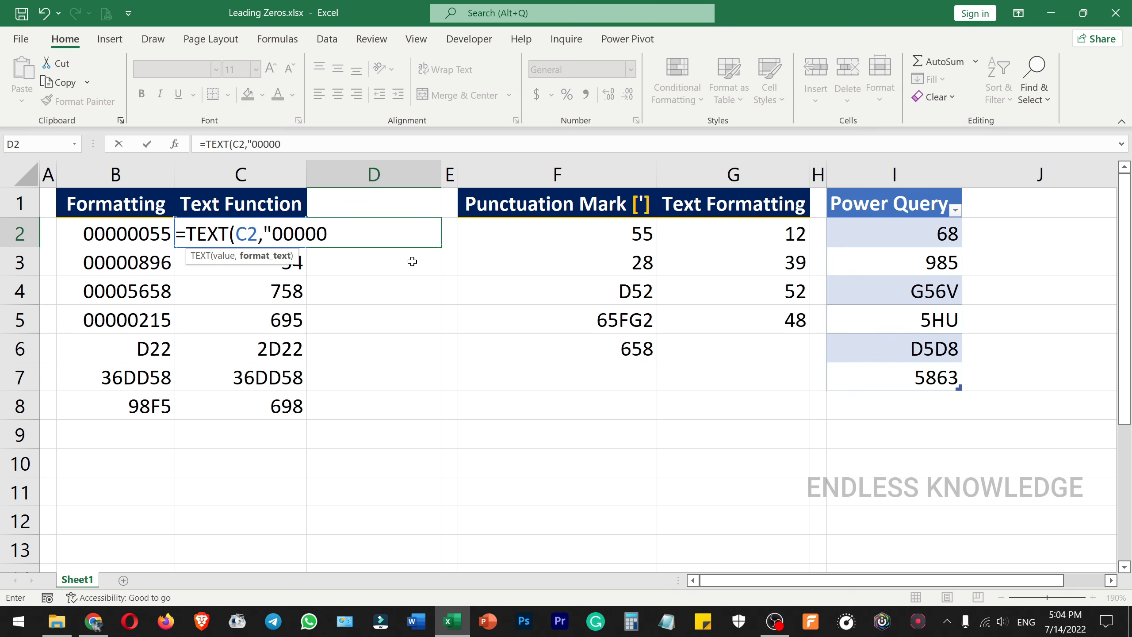
text("))
key(Return)
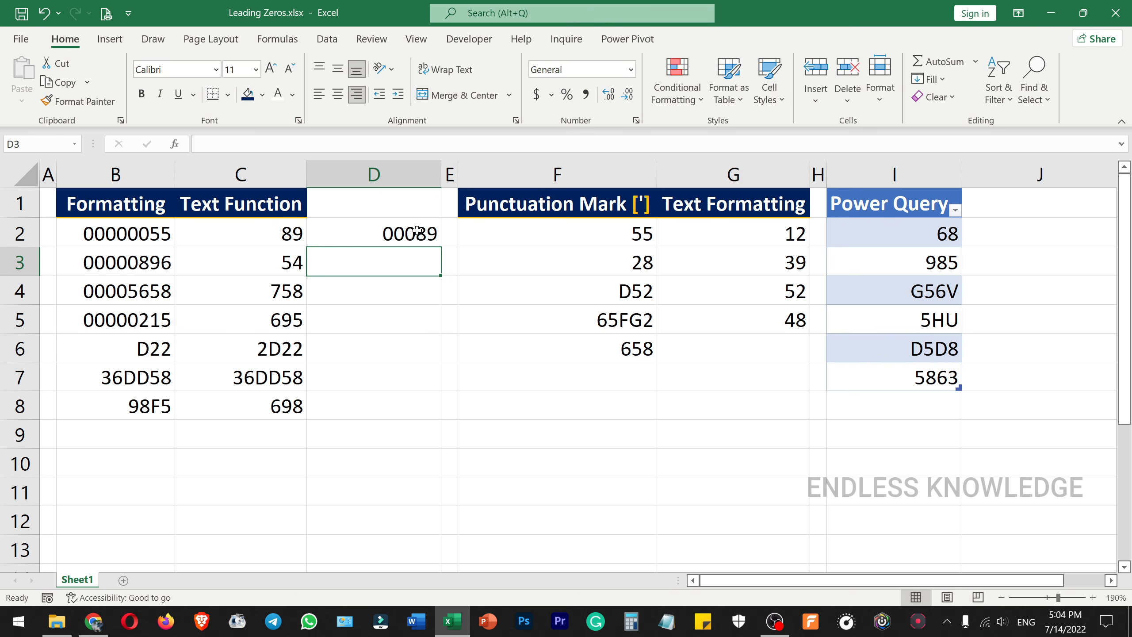
click(416, 230)
double_click(440, 246)
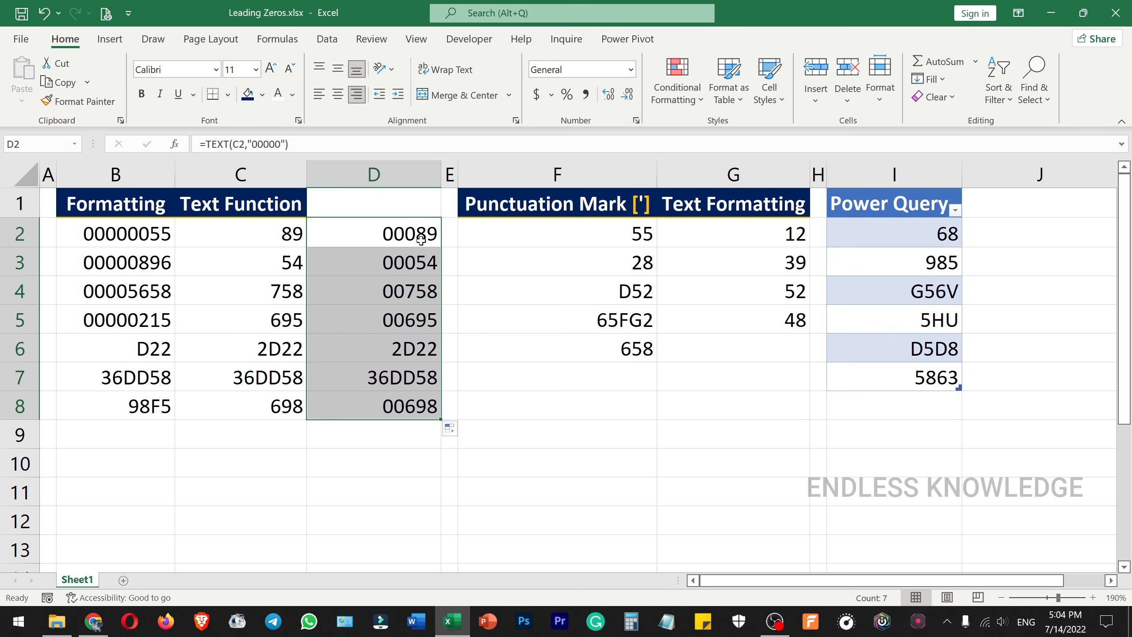
drag(414, 232, 390, 402)
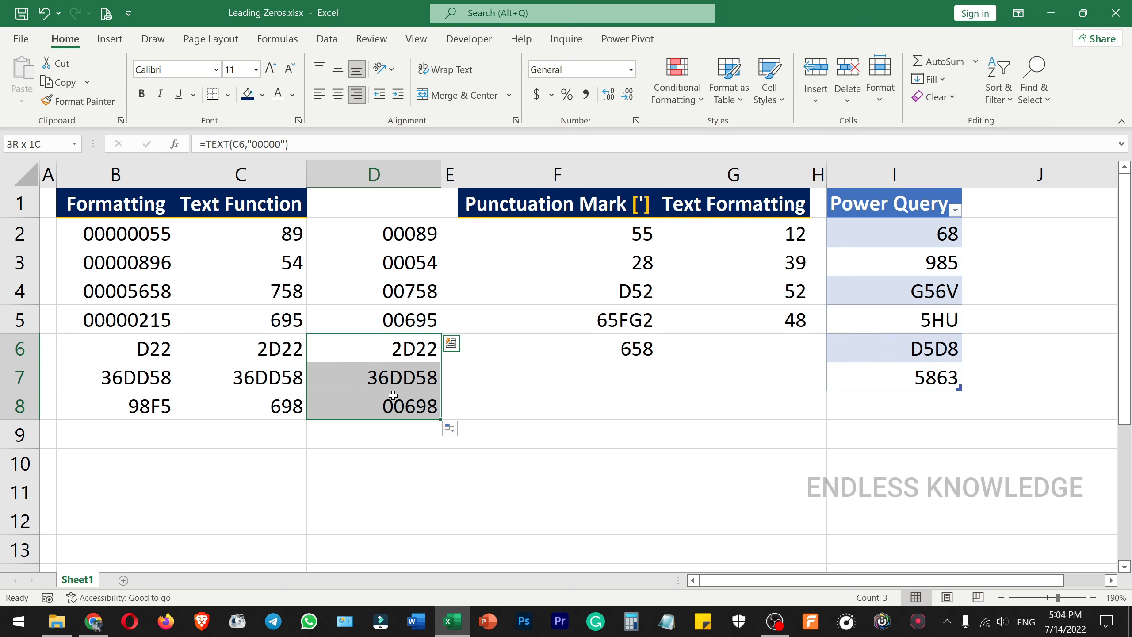
click(385, 424)
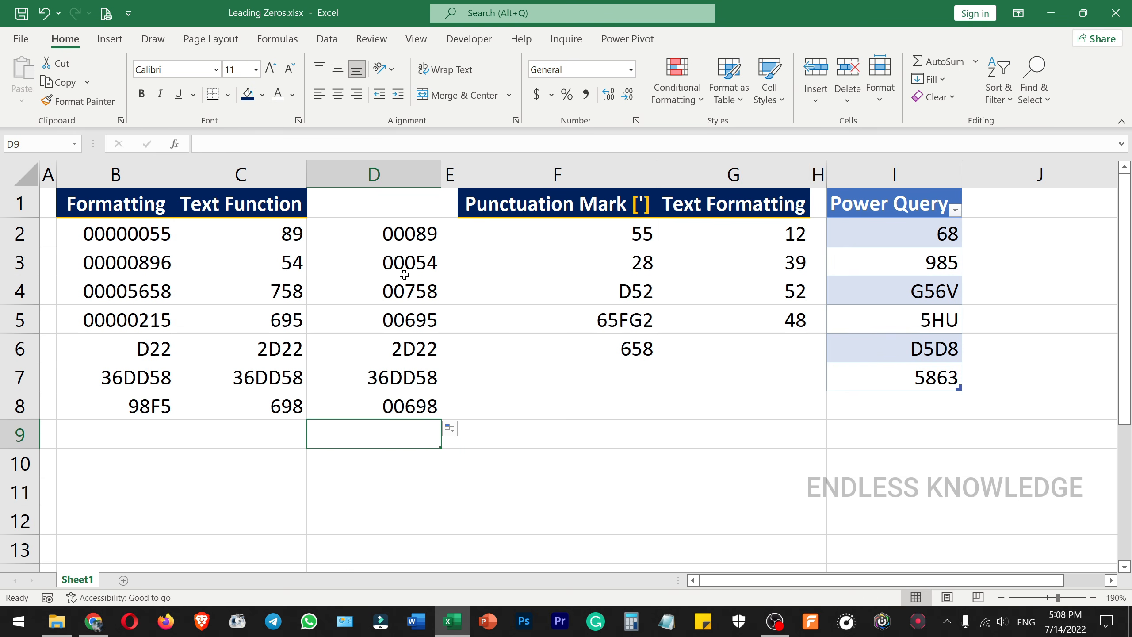
drag(409, 236, 414, 337)
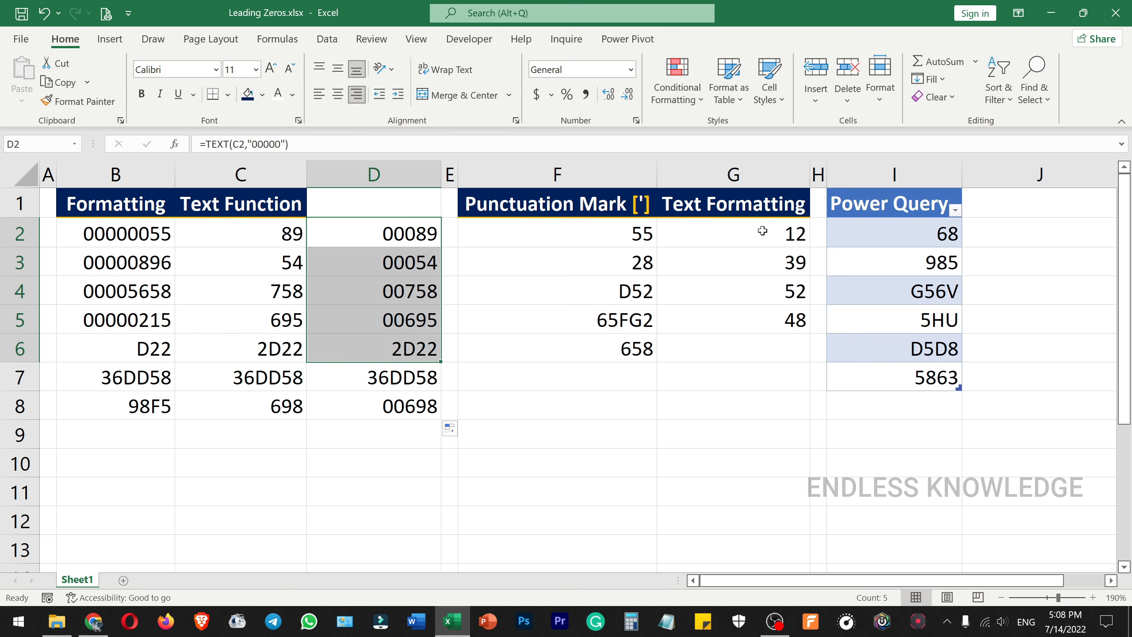
Step: Set the number format of cells G2:G5 in the Text Formatting column to Text
drag(760, 230, 748, 308)
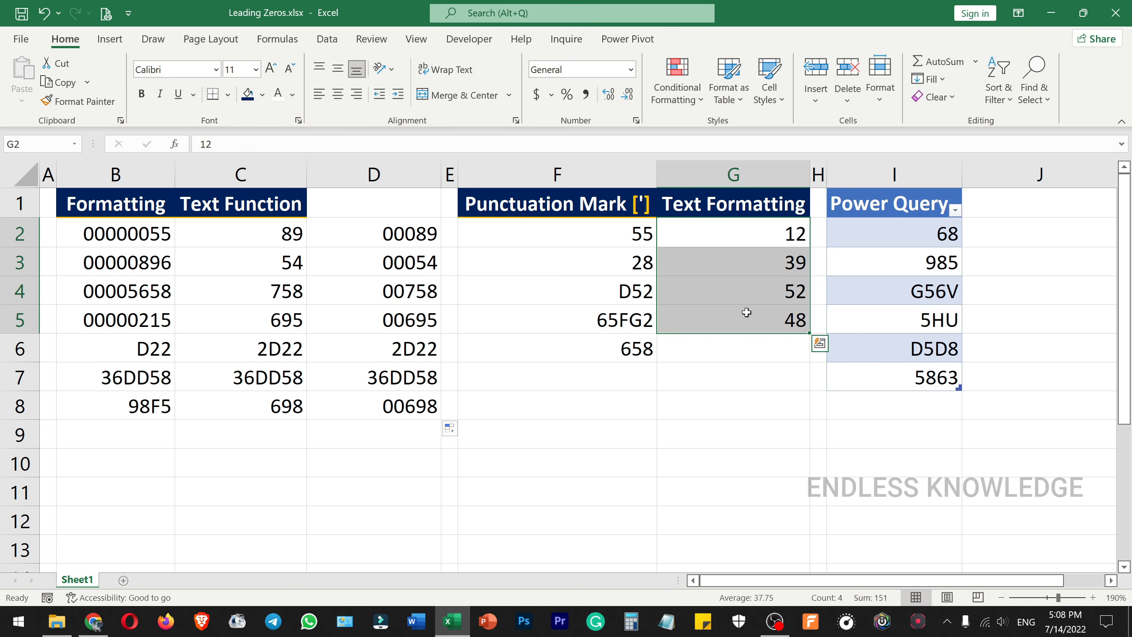
drag(750, 233, 752, 313)
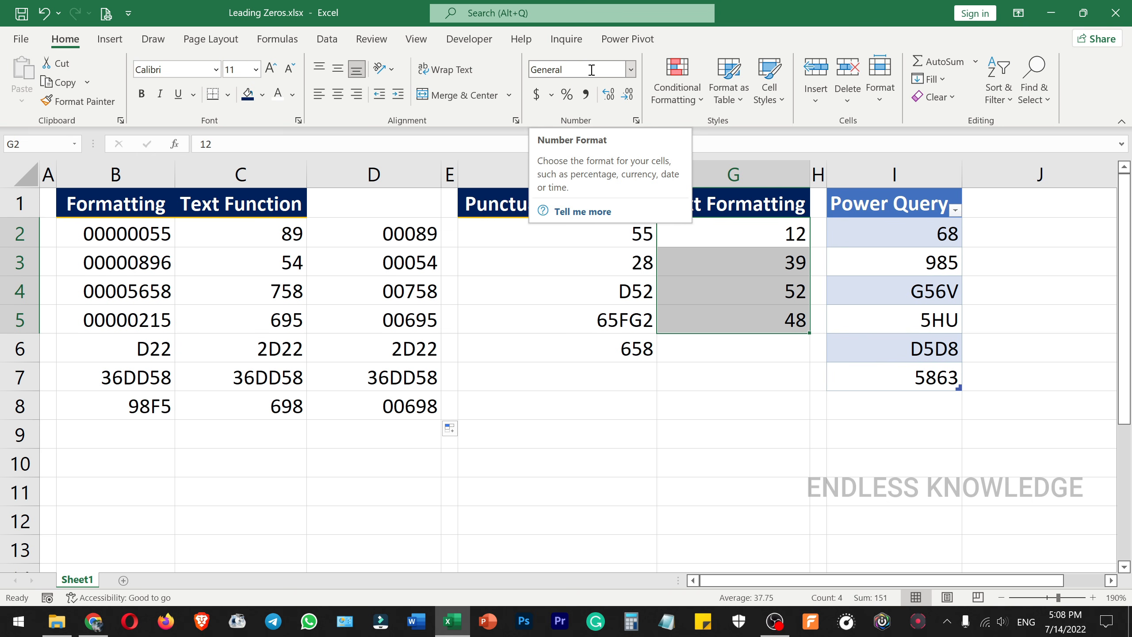
click(630, 69)
scroll(621, 177, down, 1)
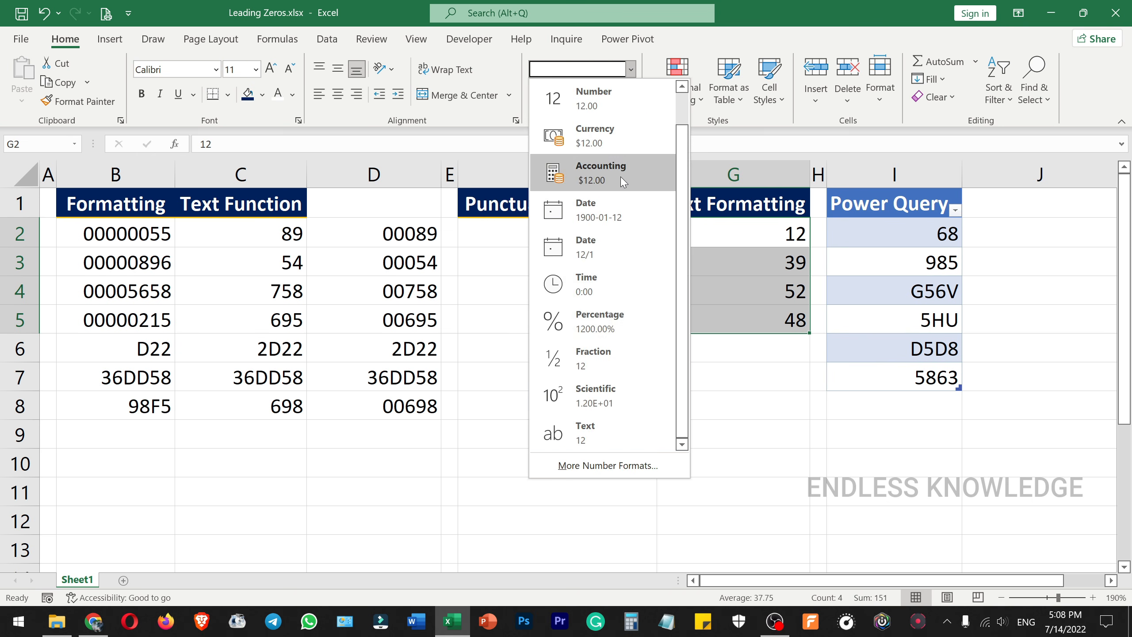
click(626, 426)
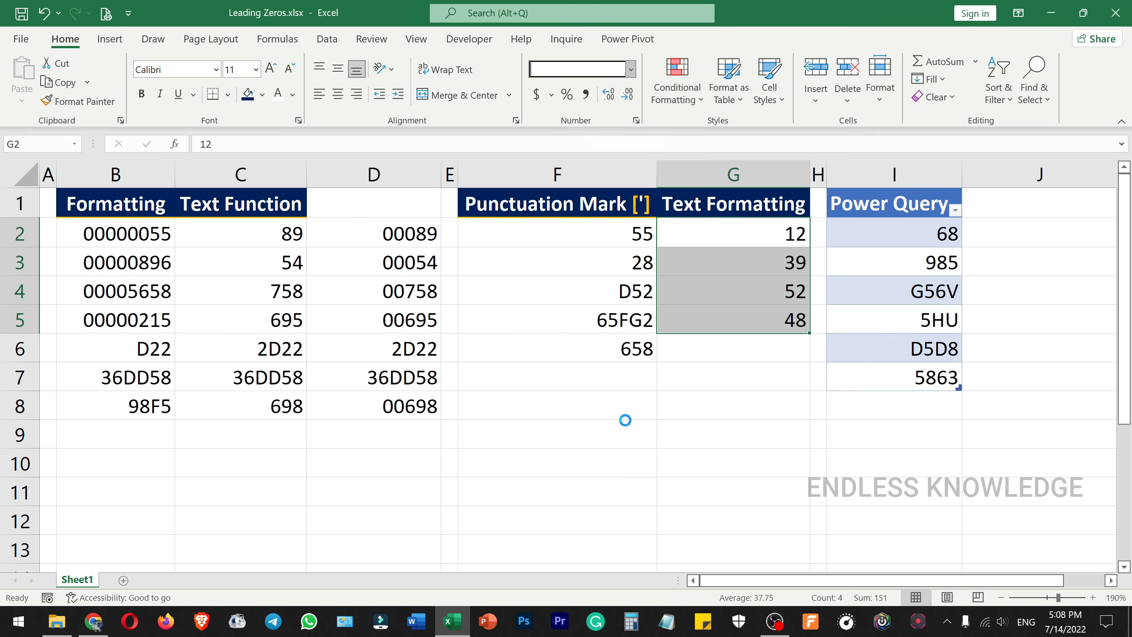
Step: Add two leading zeros to the values in G2:G5, making them 0012, 0039, 0052 and 0048
click(665, 233)
double_click(665, 234)
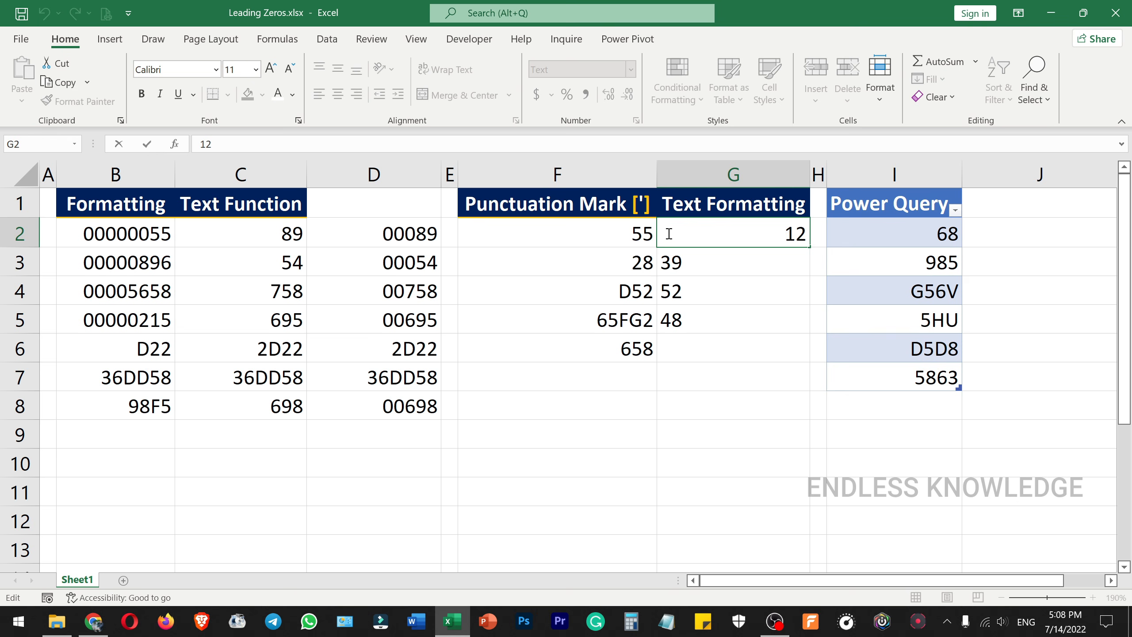
text(00)
key(Return)
text(00)
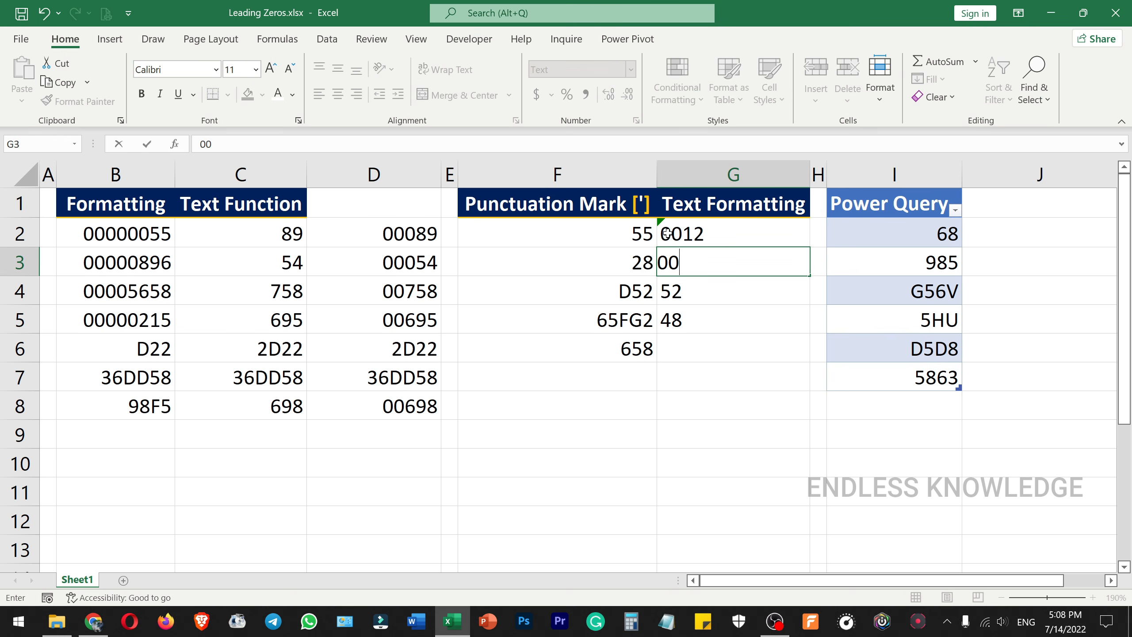
text(39)
key(Return)
text(00)
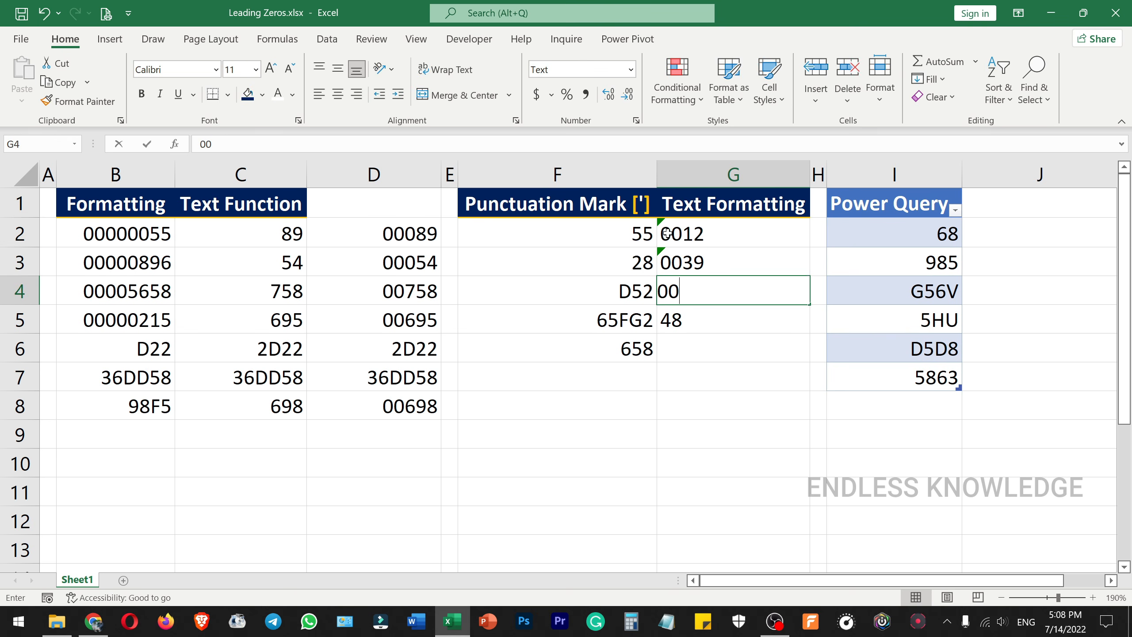
text(52)
key(Return)
text(0048)
key(Return)
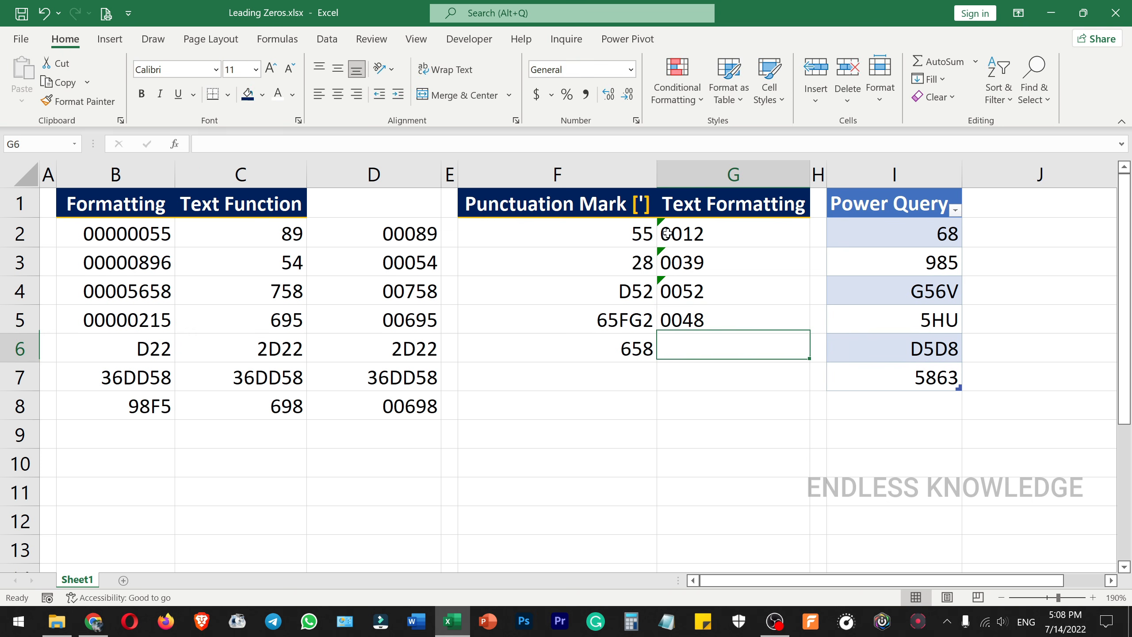
Step: Ignore the number-stored-as-text errors for cells G2:G5
drag(723, 231, 726, 314)
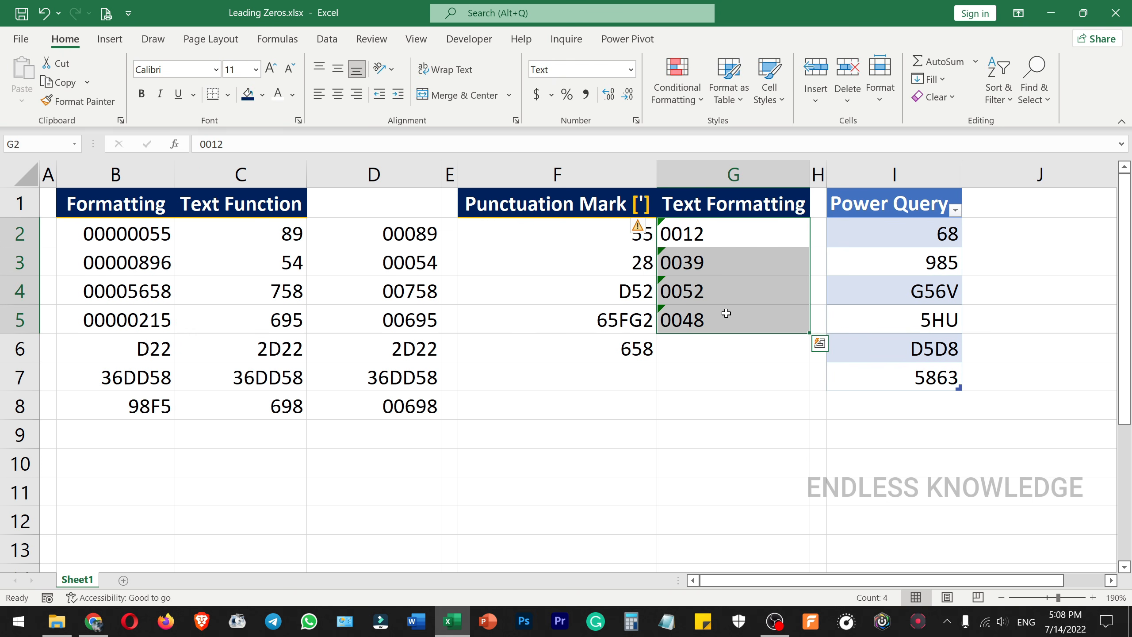
click(640, 227)
click(691, 304)
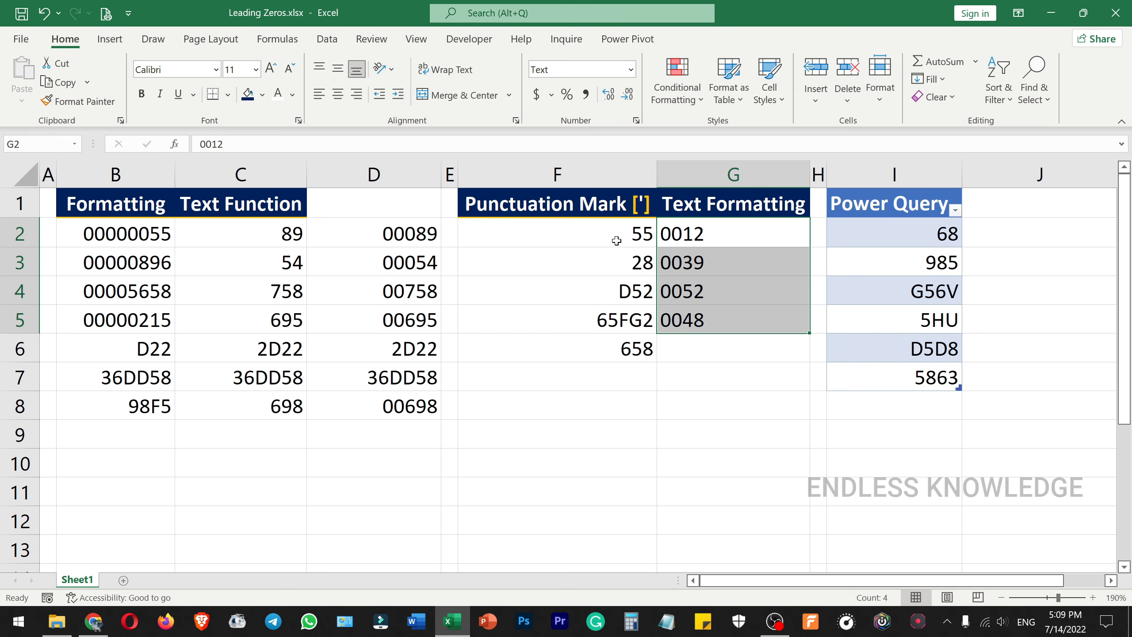
Step: Add an apostrophe and two leading zeros to the value in F2, making it '0055
drag(604, 223, 609, 349)
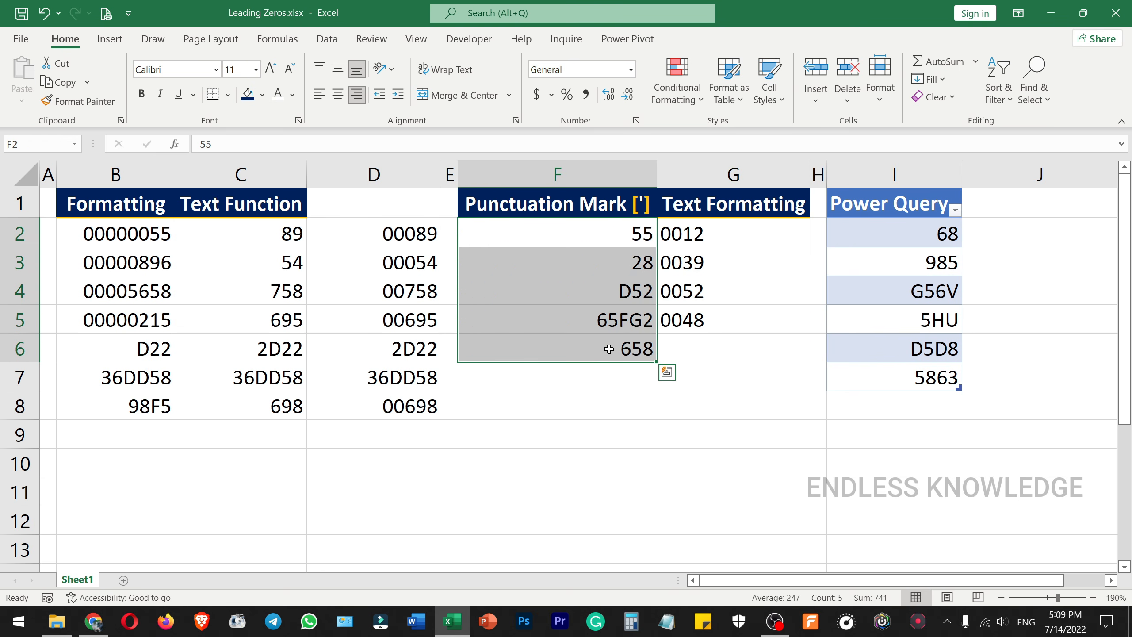
click(626, 230)
double_click(624, 232)
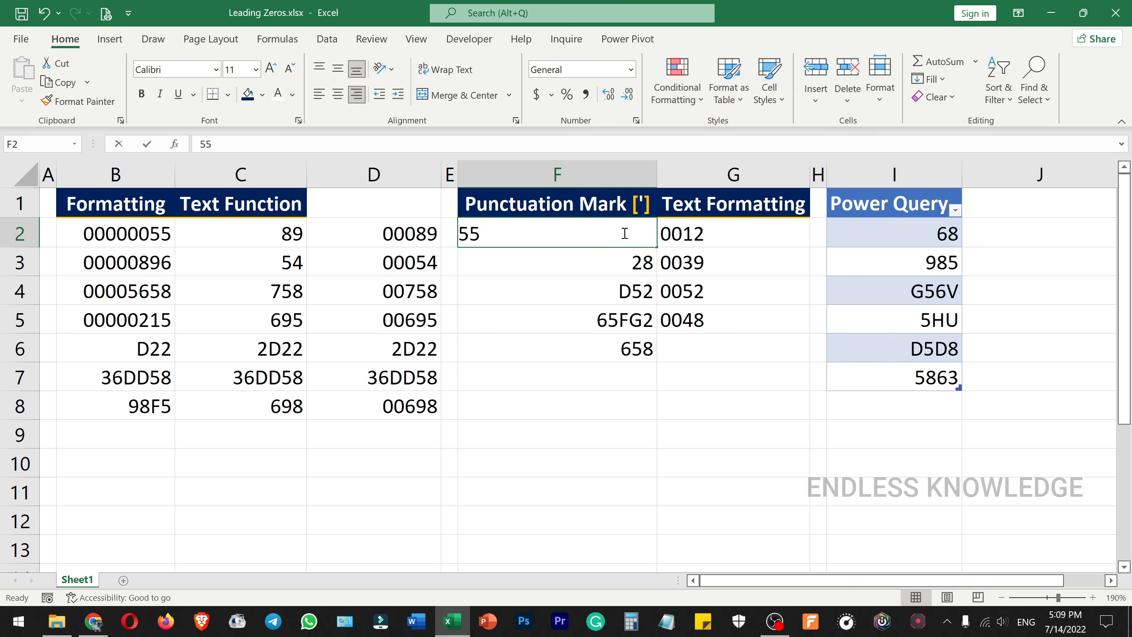
click(461, 231)
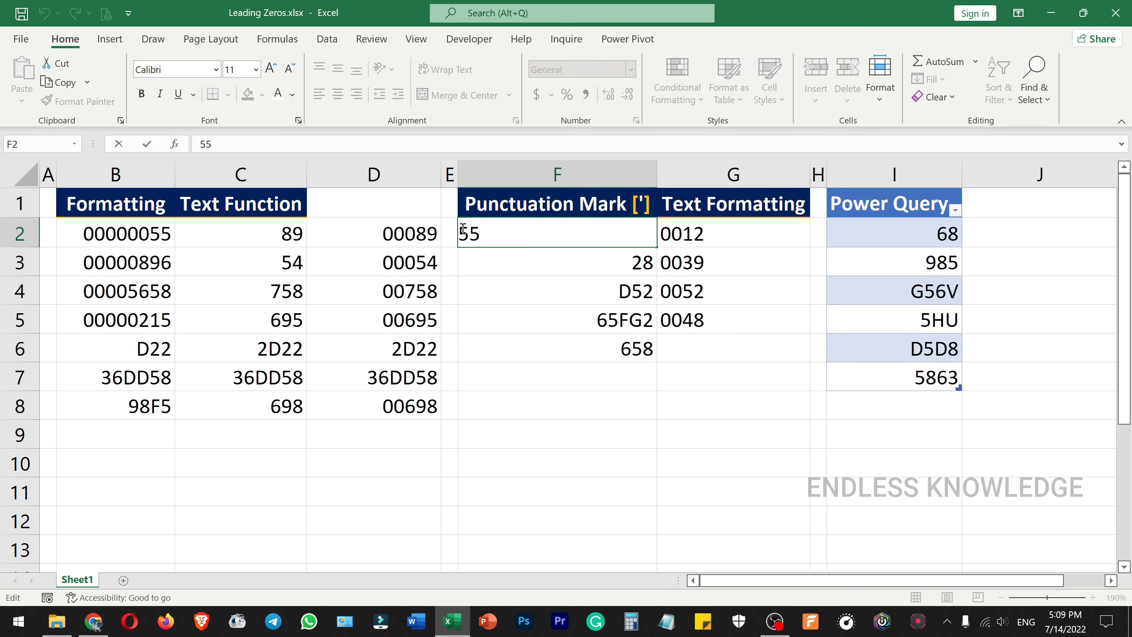
text('00)
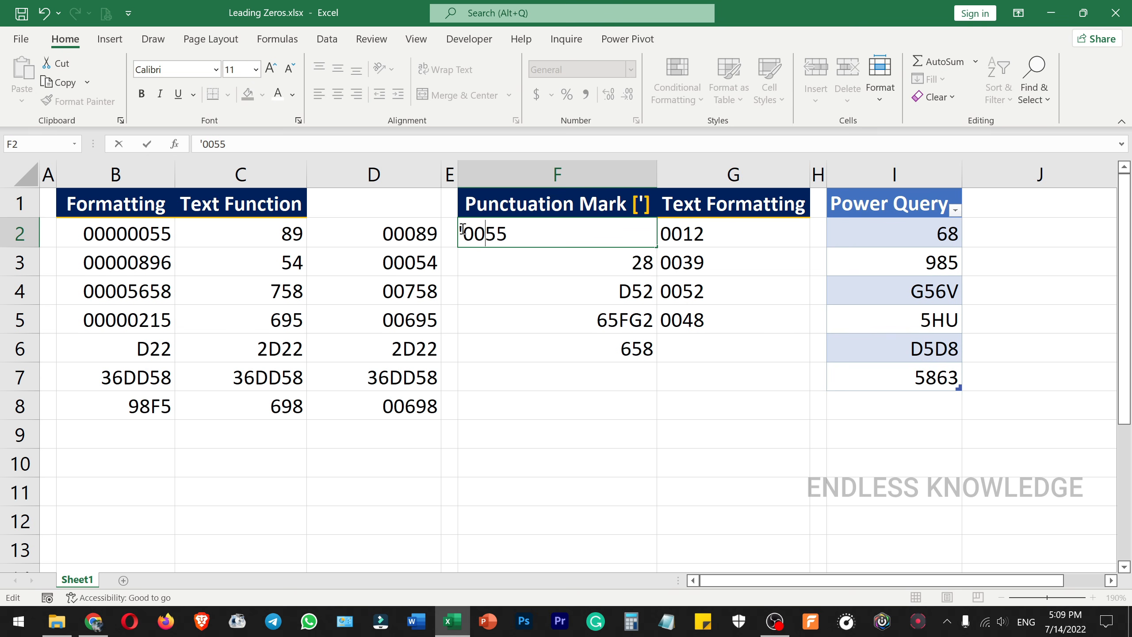
key(Return)
Step: Add an apostrophe and two leading zeros to the value in F3, making it '0028
double_click(591, 259)
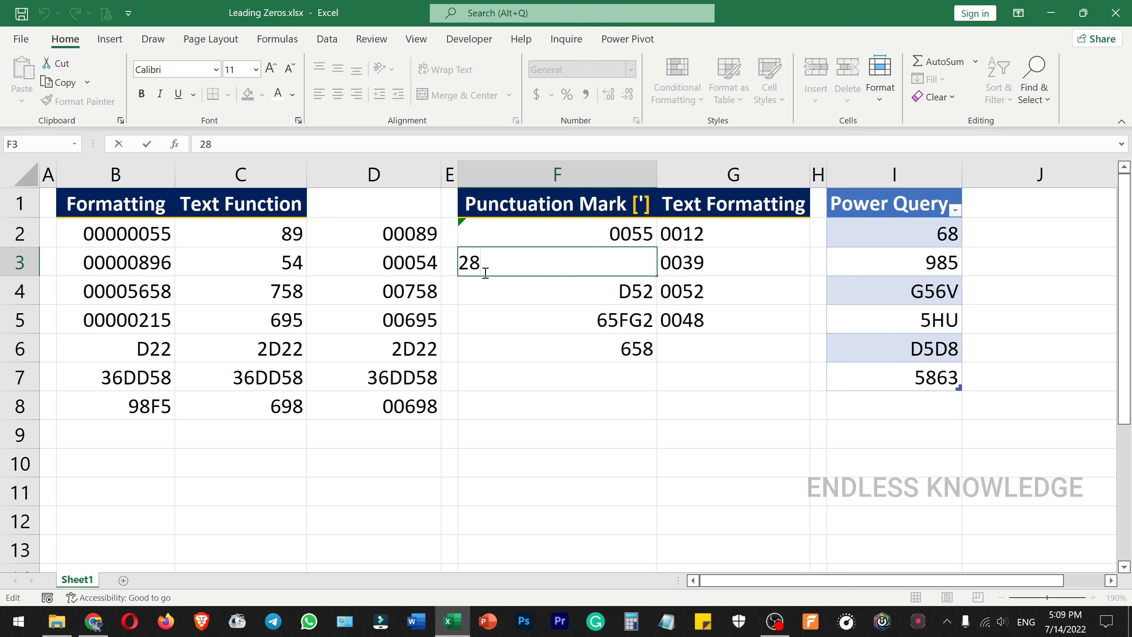
click(461, 261)
text('0)
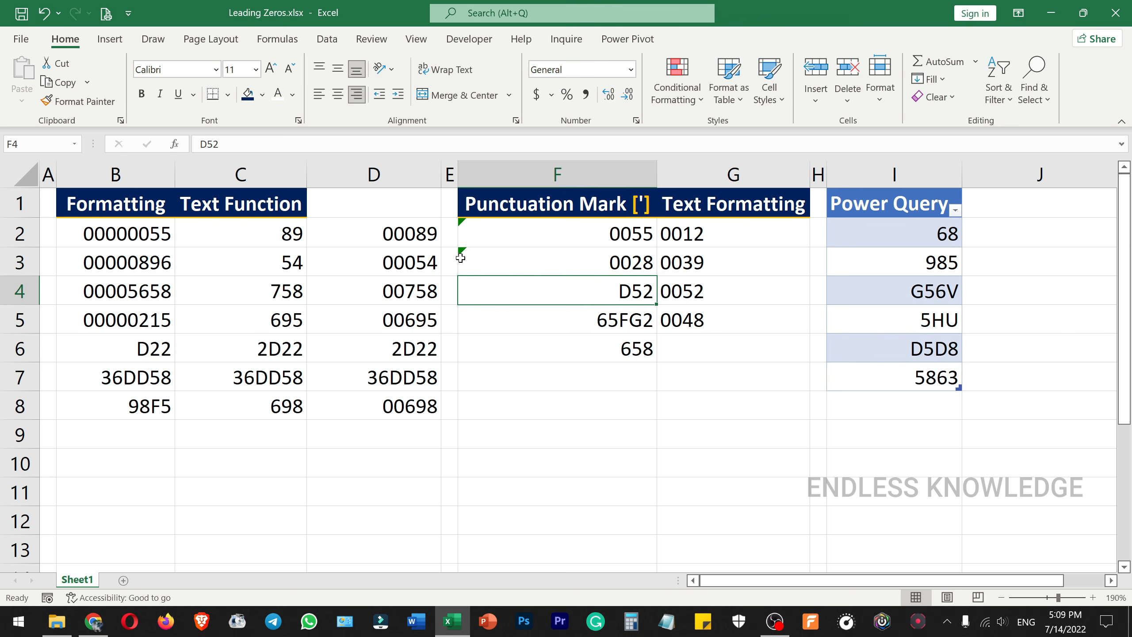
double_click(567, 287)
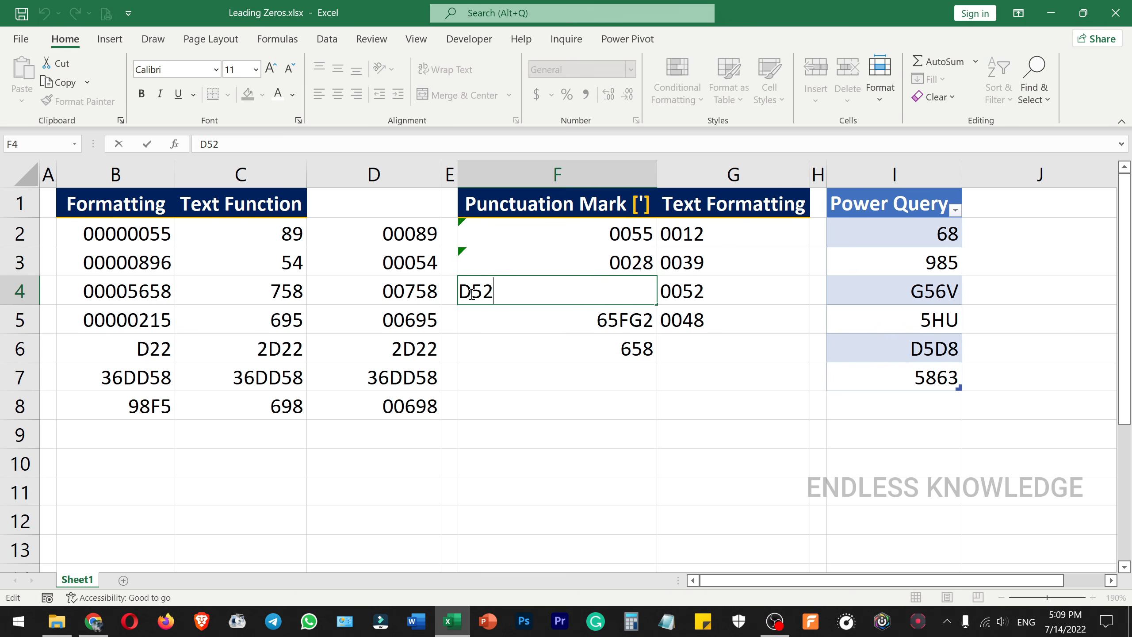
click(555, 312)
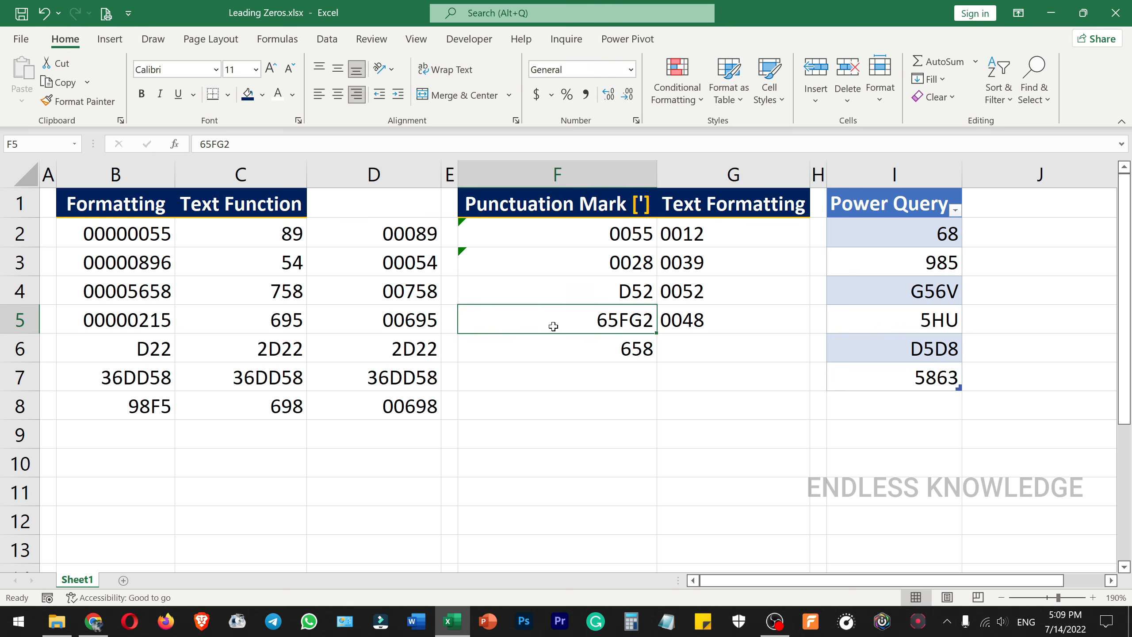
click(553, 344)
click(564, 293)
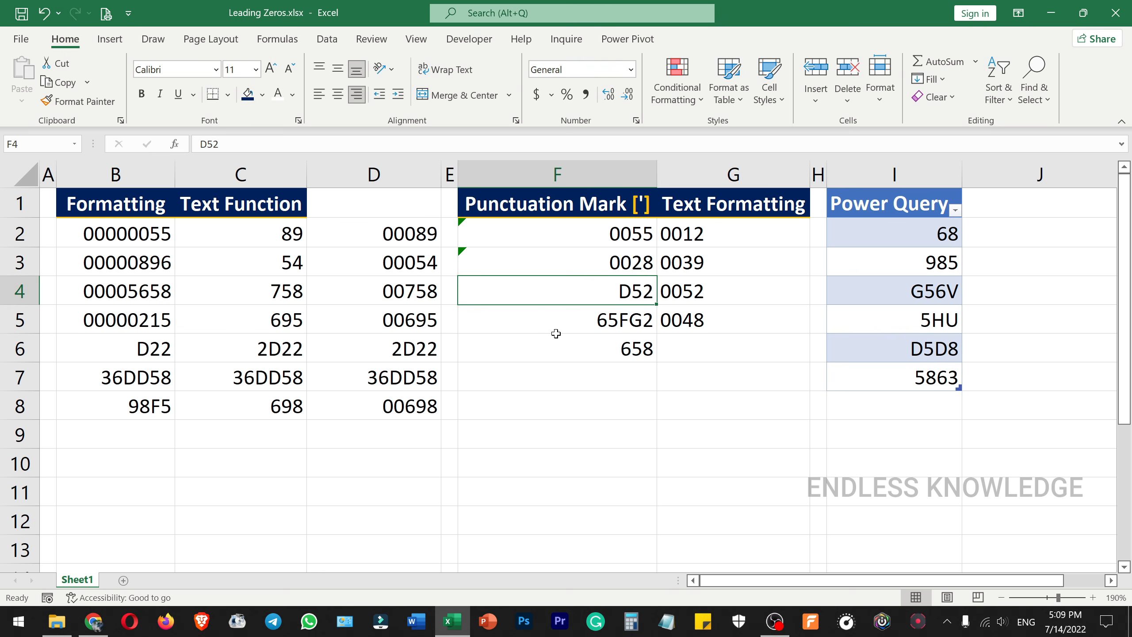
click(556, 323)
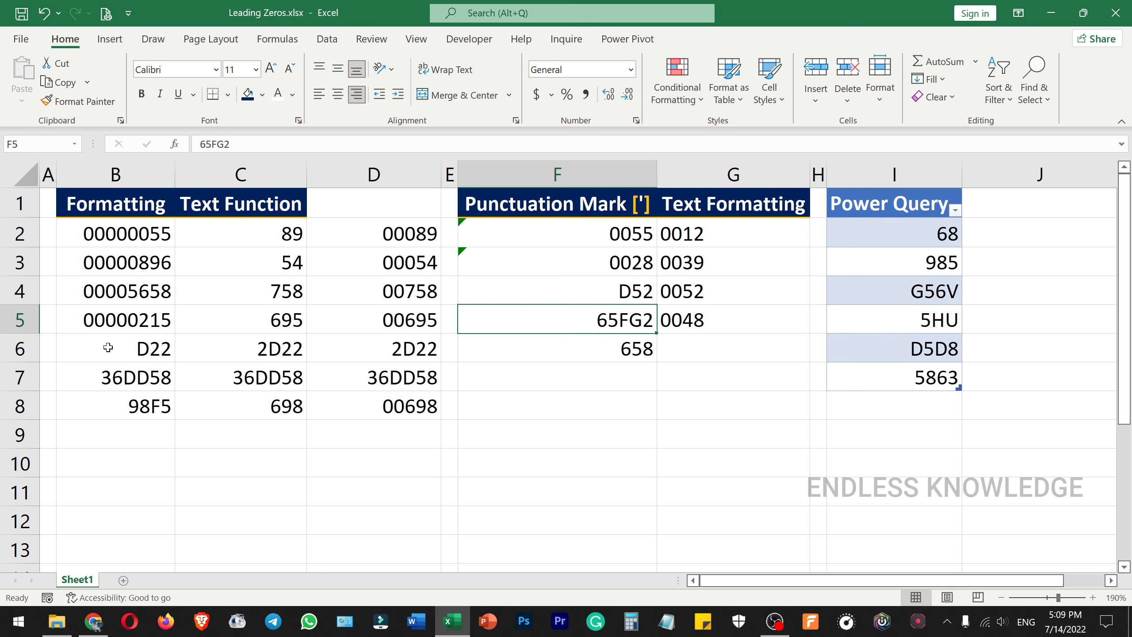
drag(108, 350, 389, 400)
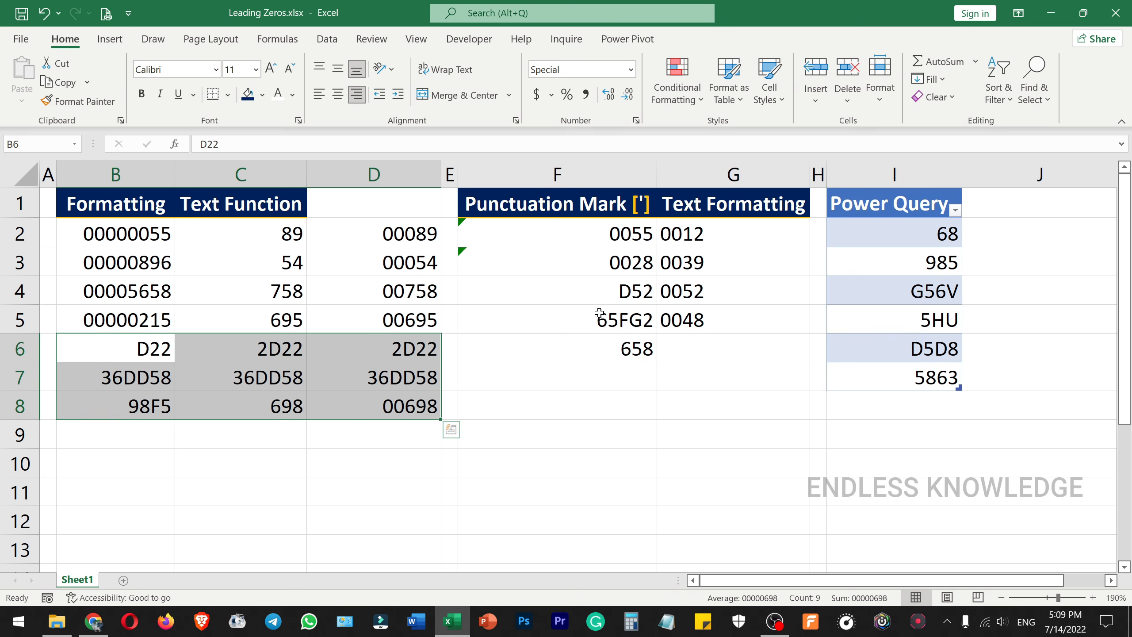
Step: Replace the value in F4 with 00D52, without an apostrophe
double_click(589, 289)
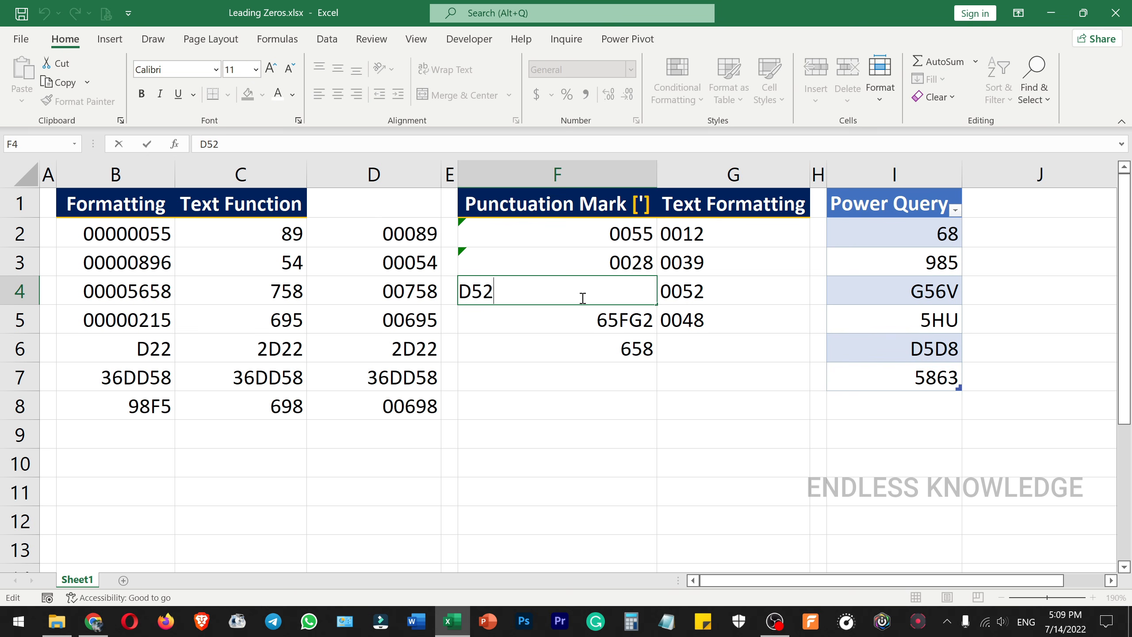
key(Escape)
text(00D52)
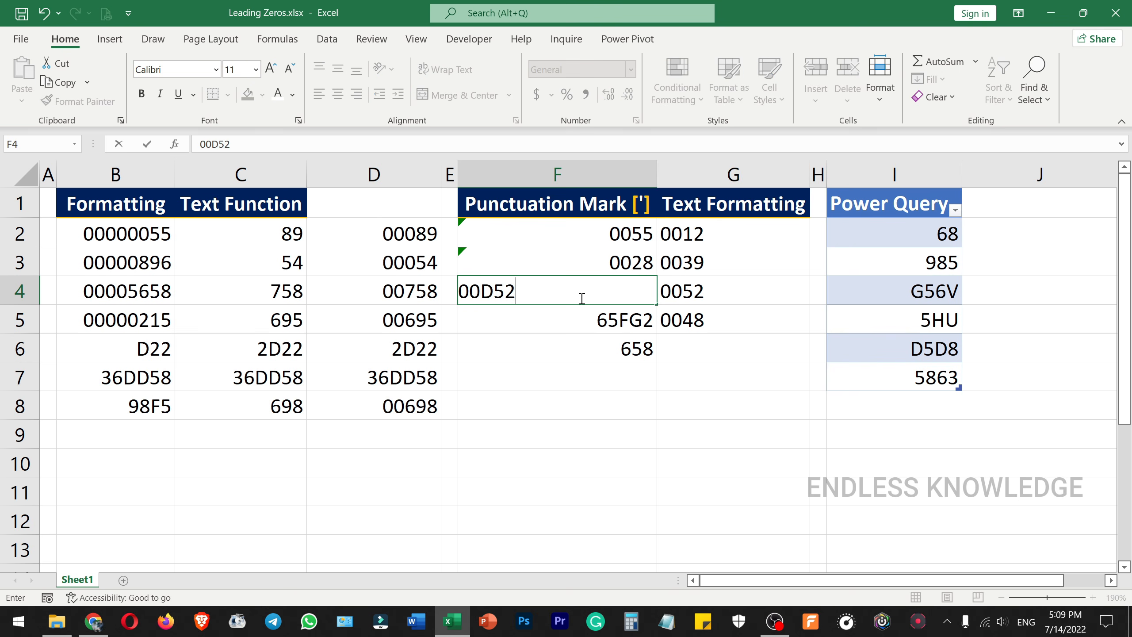
key(Return)
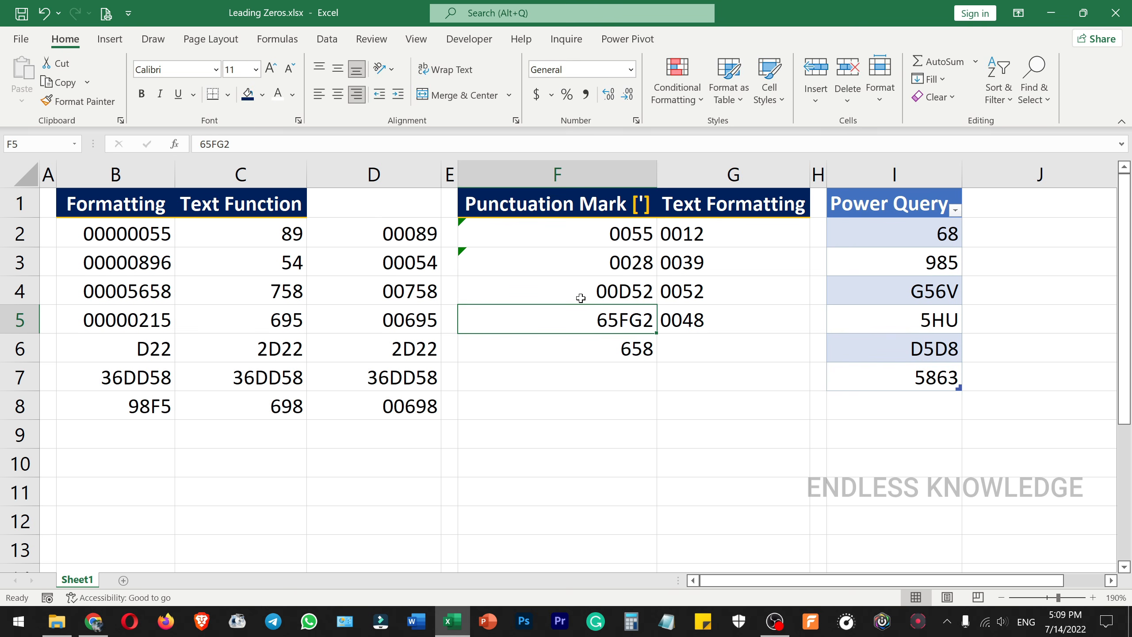
Step: Add two leading zeros directly to the value in B8, making it 0098F5
click(110, 404)
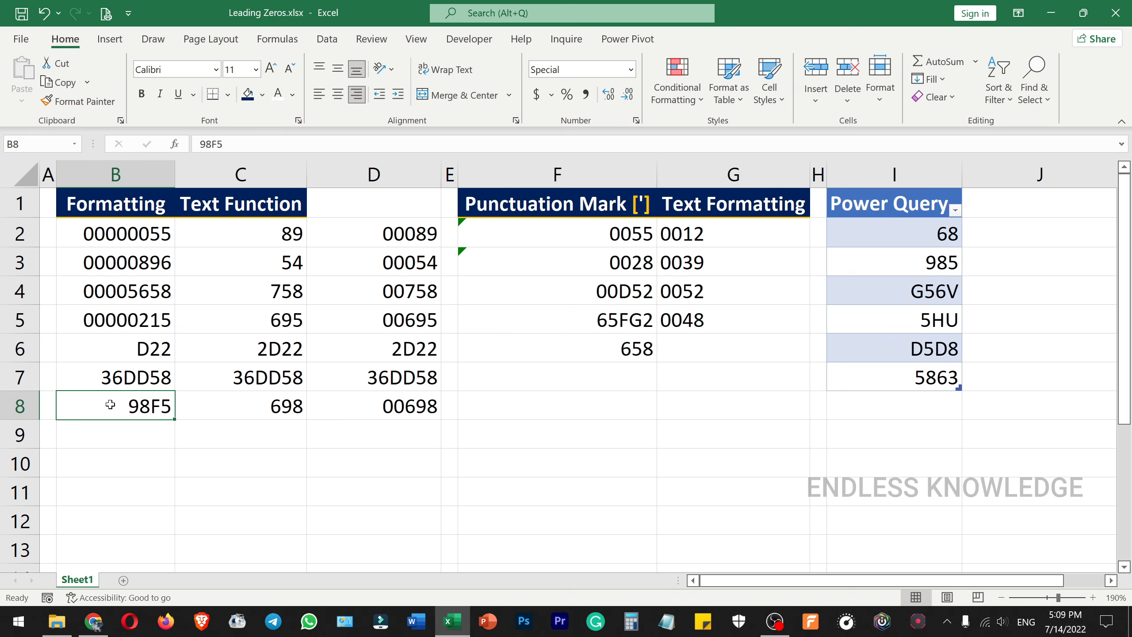
double_click(110, 404)
key(Escape)
double_click(109, 405)
key(Home)
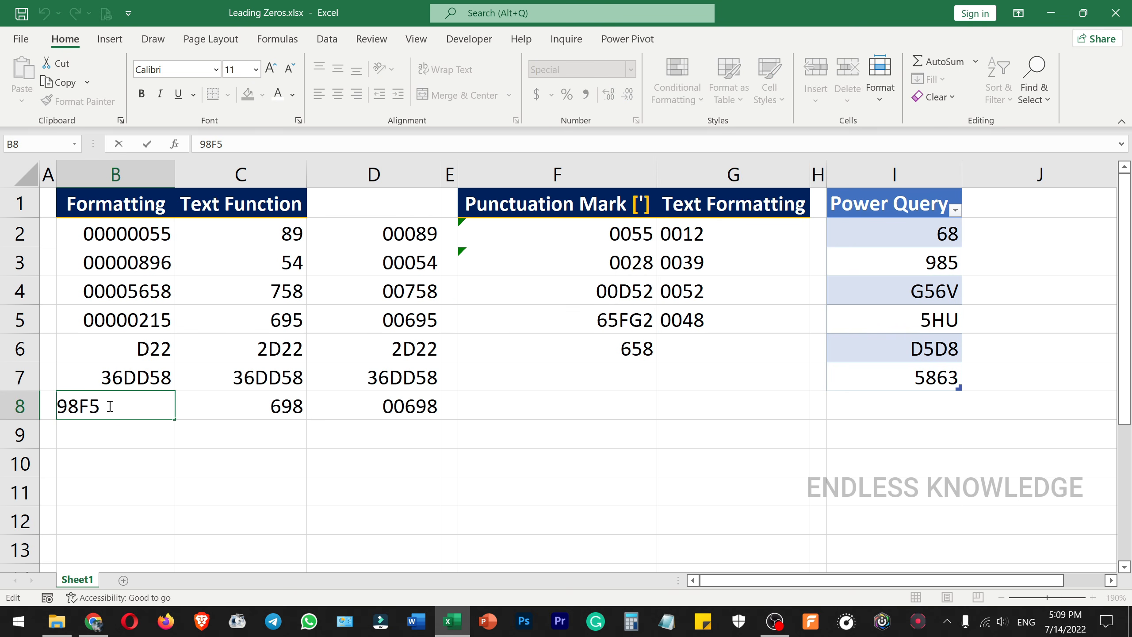
text(00)
key(Return)
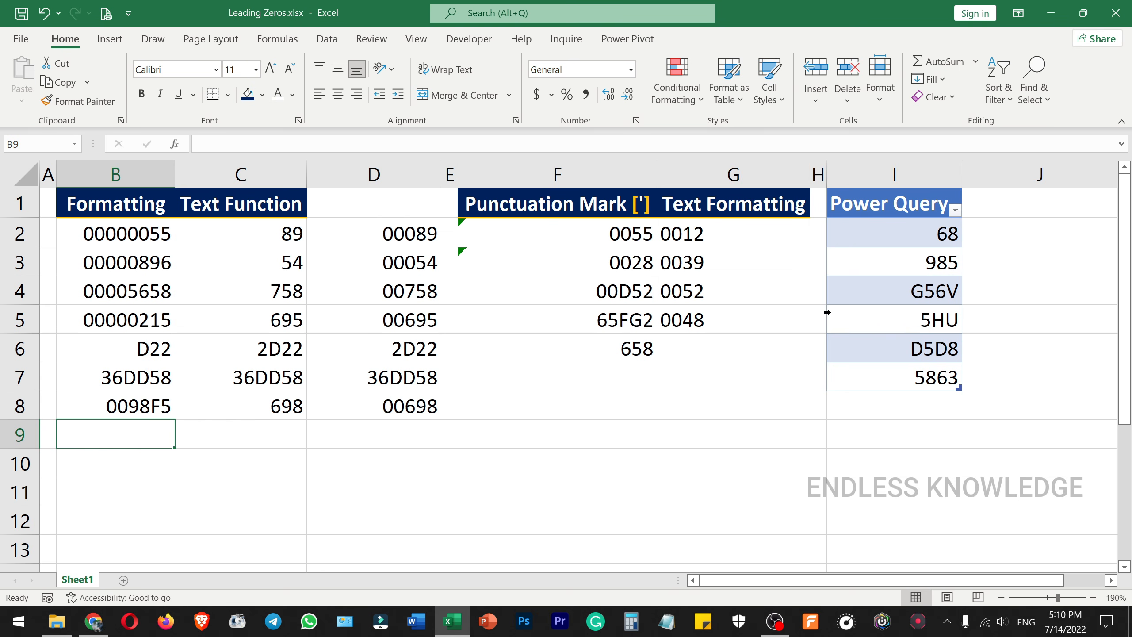
Step: Load the Power Query table in I1:I7 into the Power Query Editor
drag(931, 228, 909, 369)
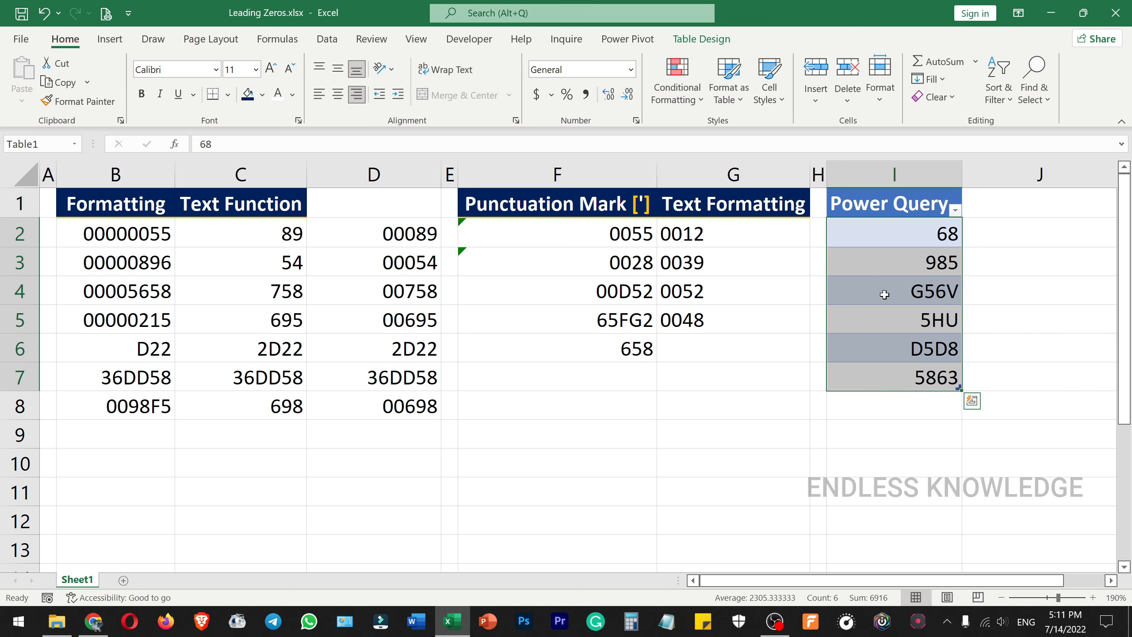
click(890, 232)
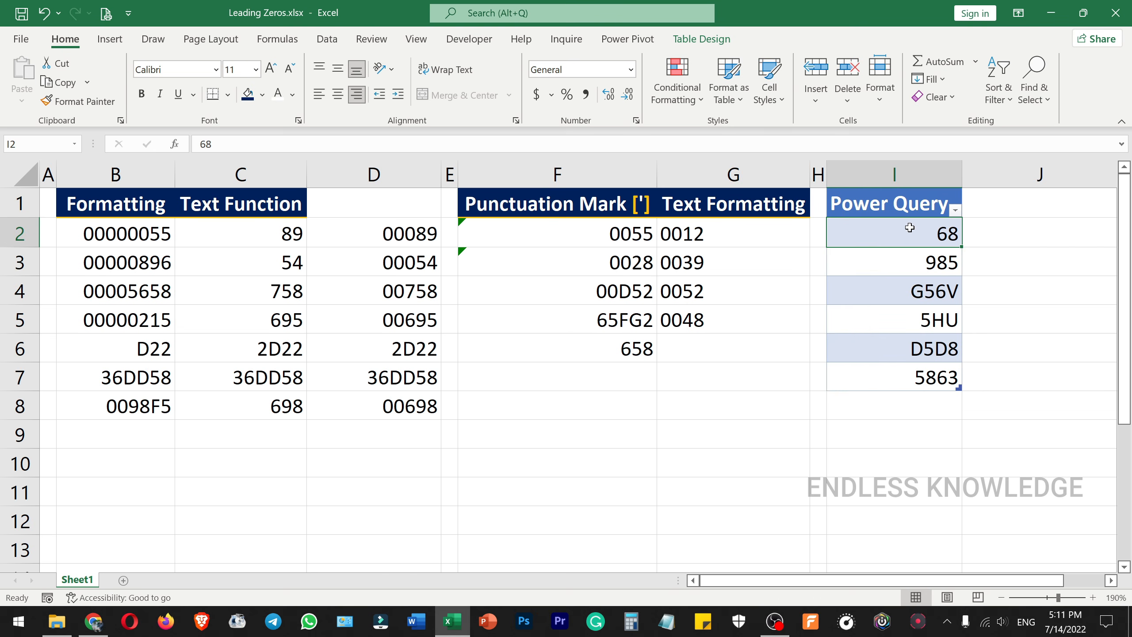
click(327, 39)
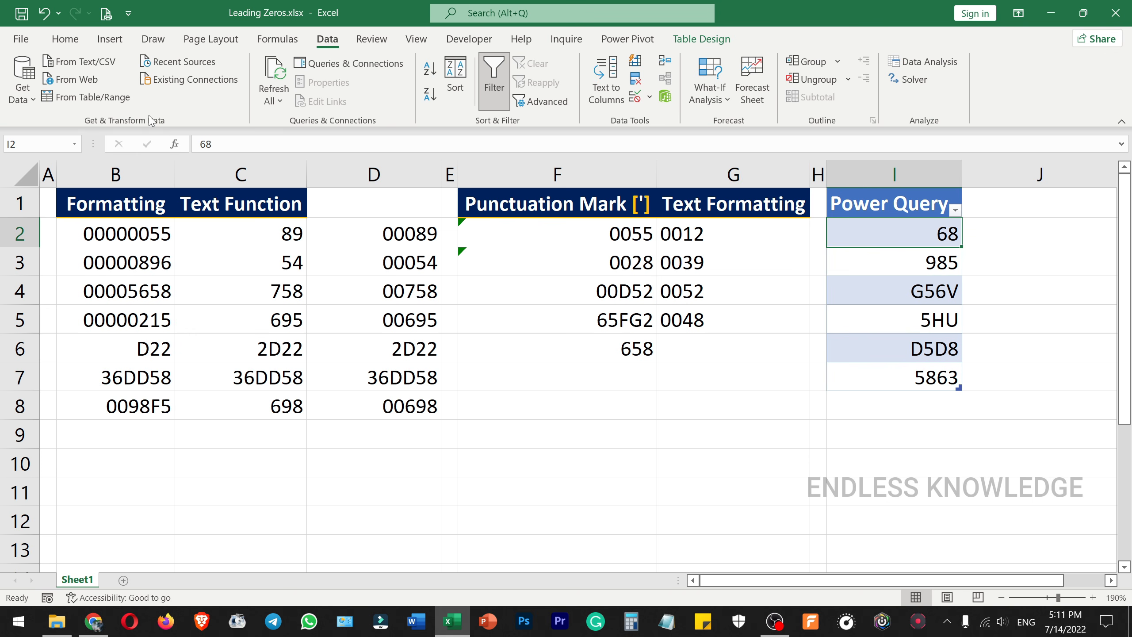
click(117, 104)
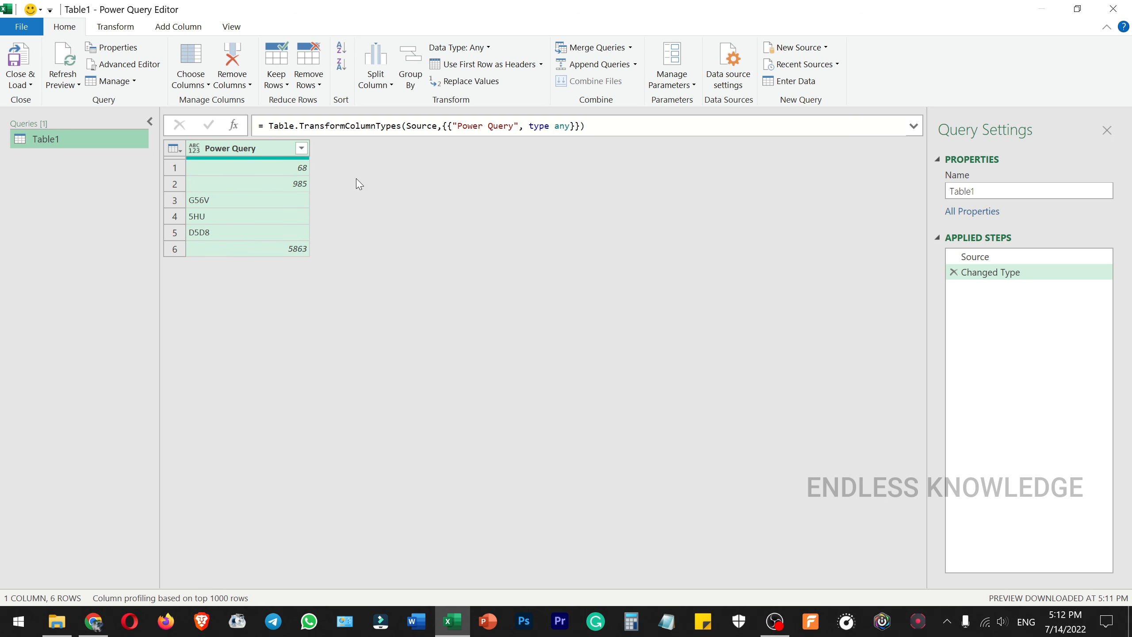
Step: Change the data type of the Power Query column to Text
click(268, 152)
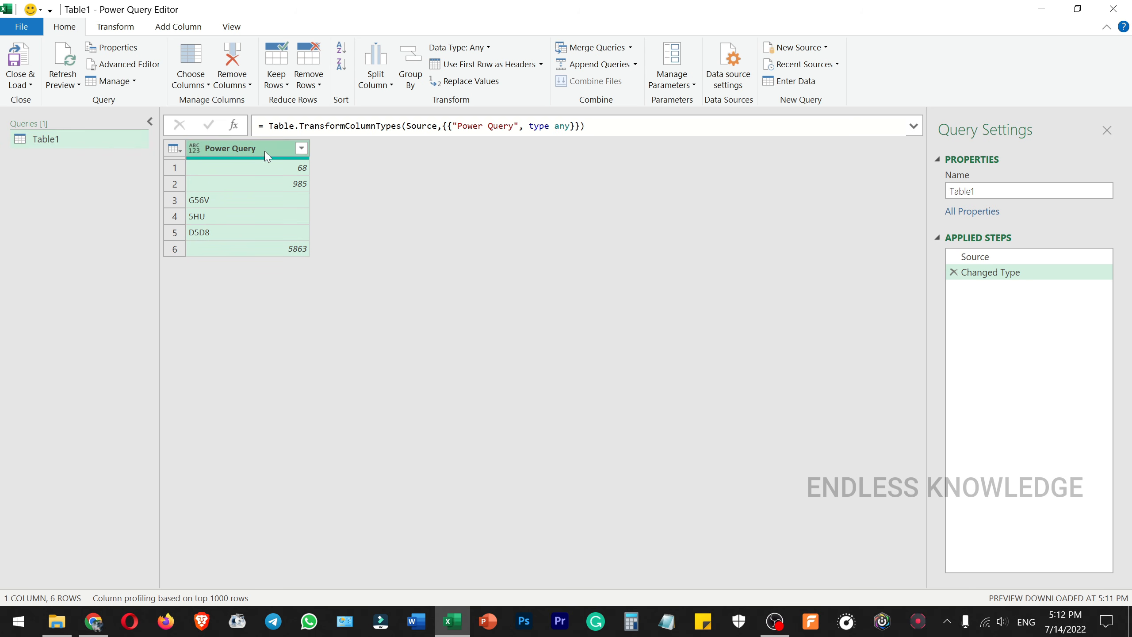
click(195, 149)
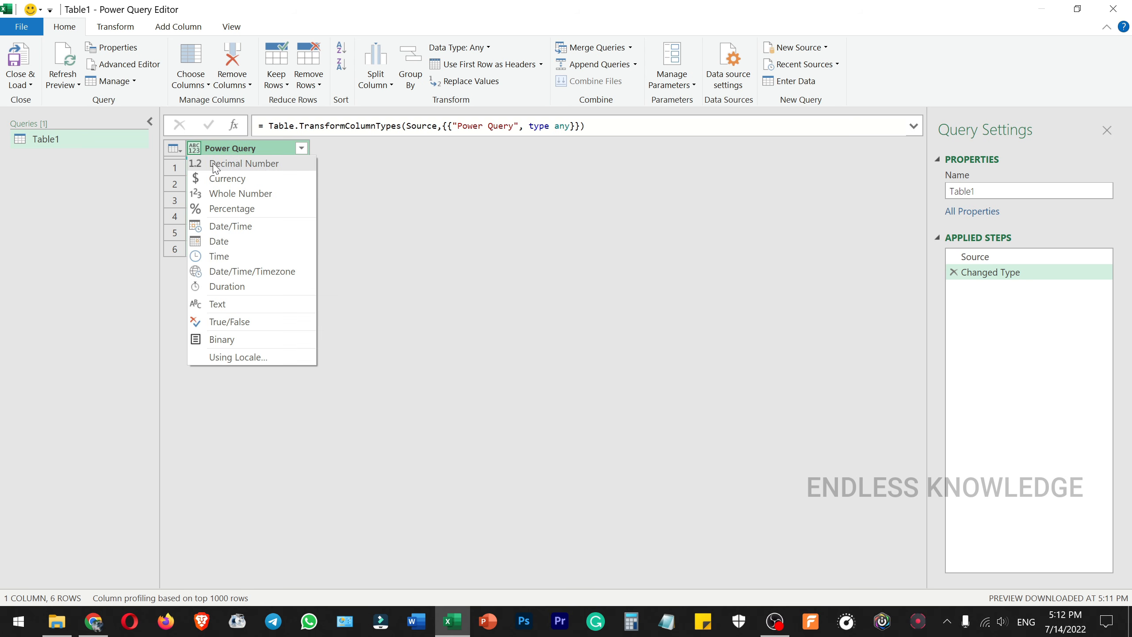
click(264, 307)
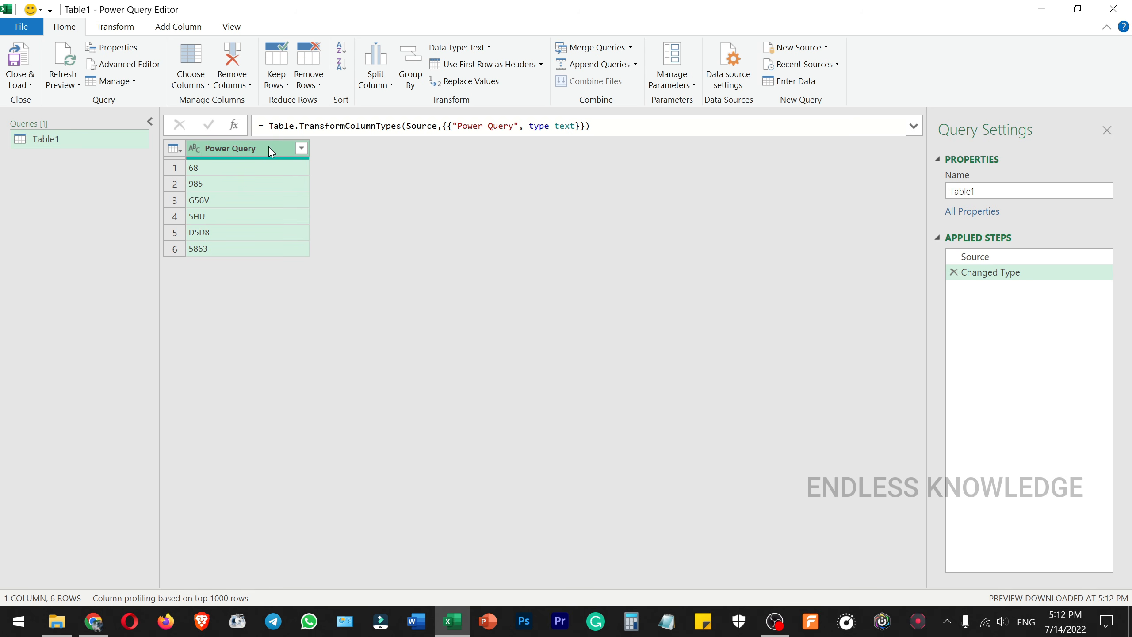
Step: Start a new custom column and name it Leading Zeros
click(180, 30)
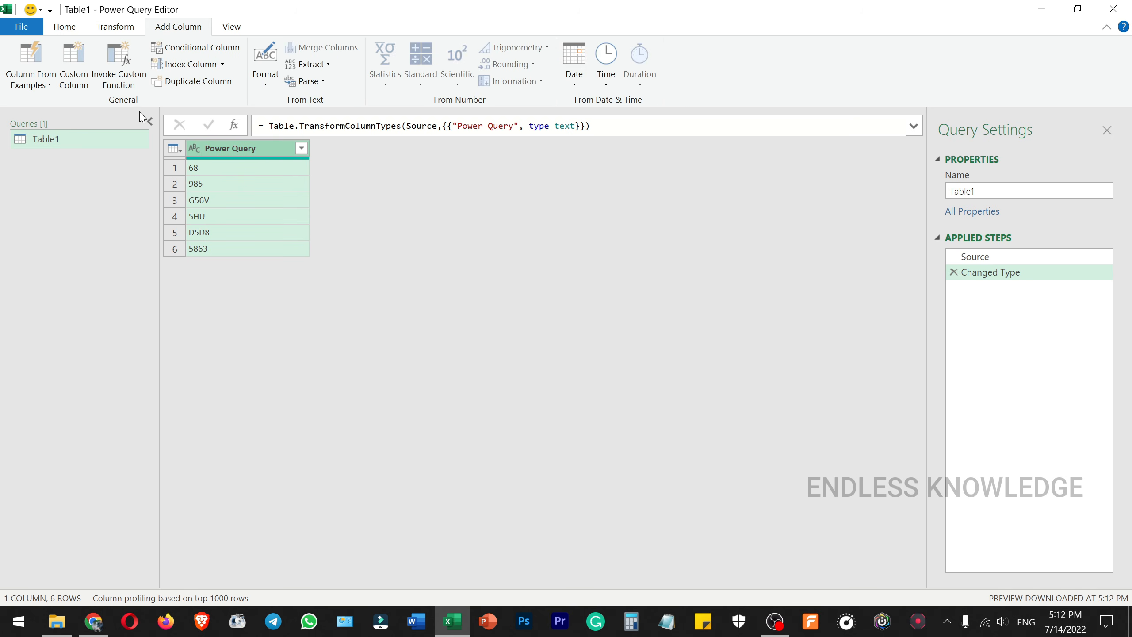
click(74, 71)
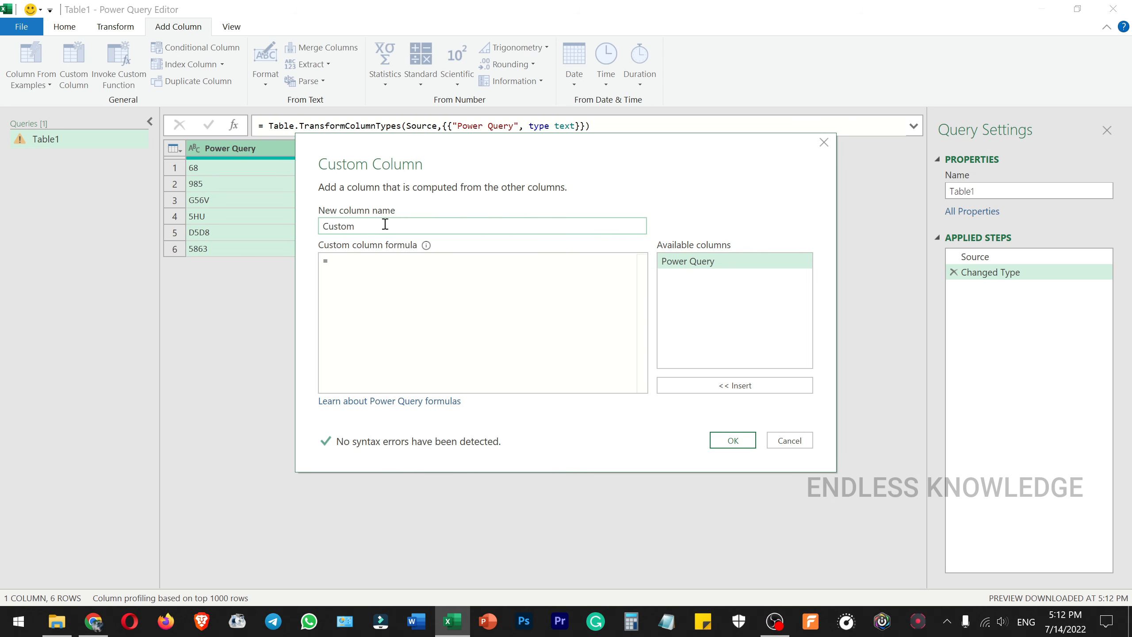
double_click(386, 224)
text(Leading Zeros)
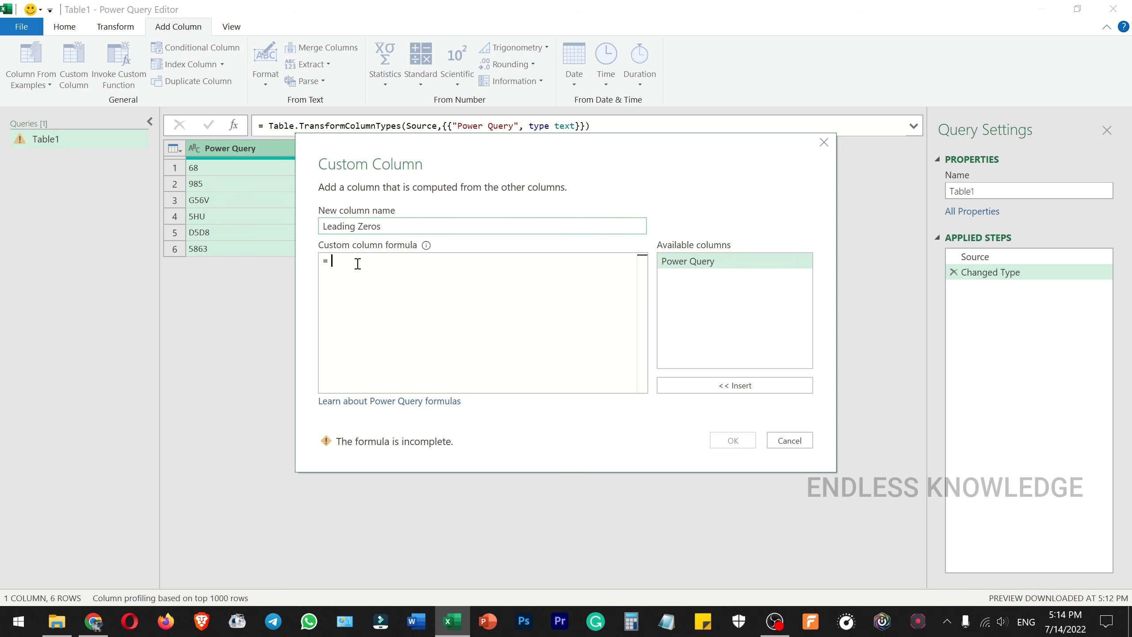
Step: Begin the custom column formula with the Text.PadStart function and its opening parenthesis
text(Text.)
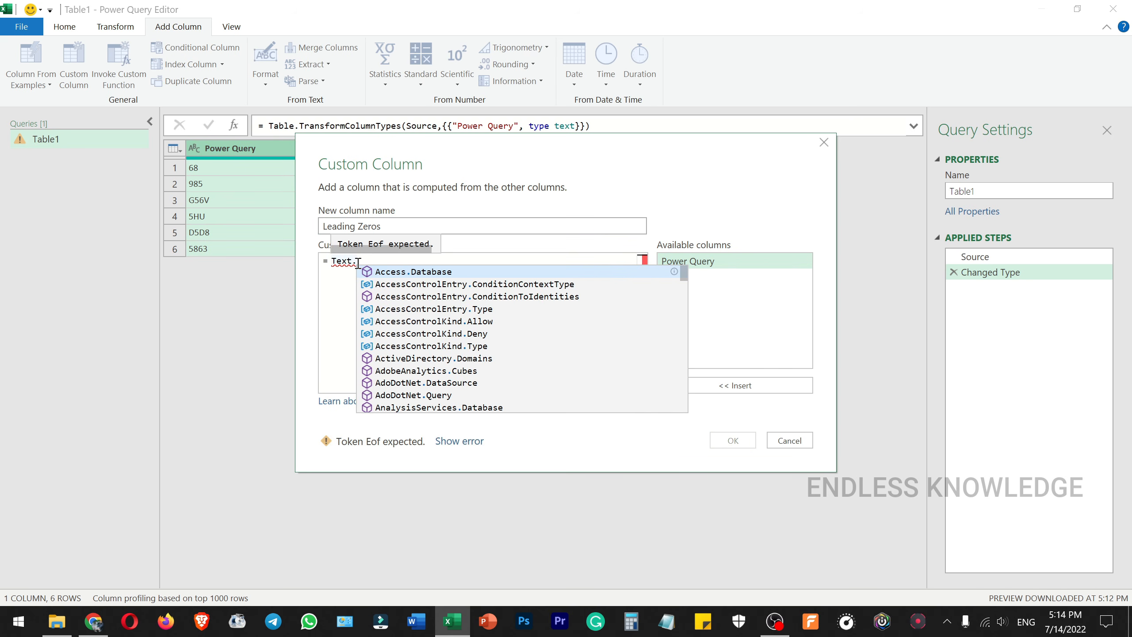
text(pad)
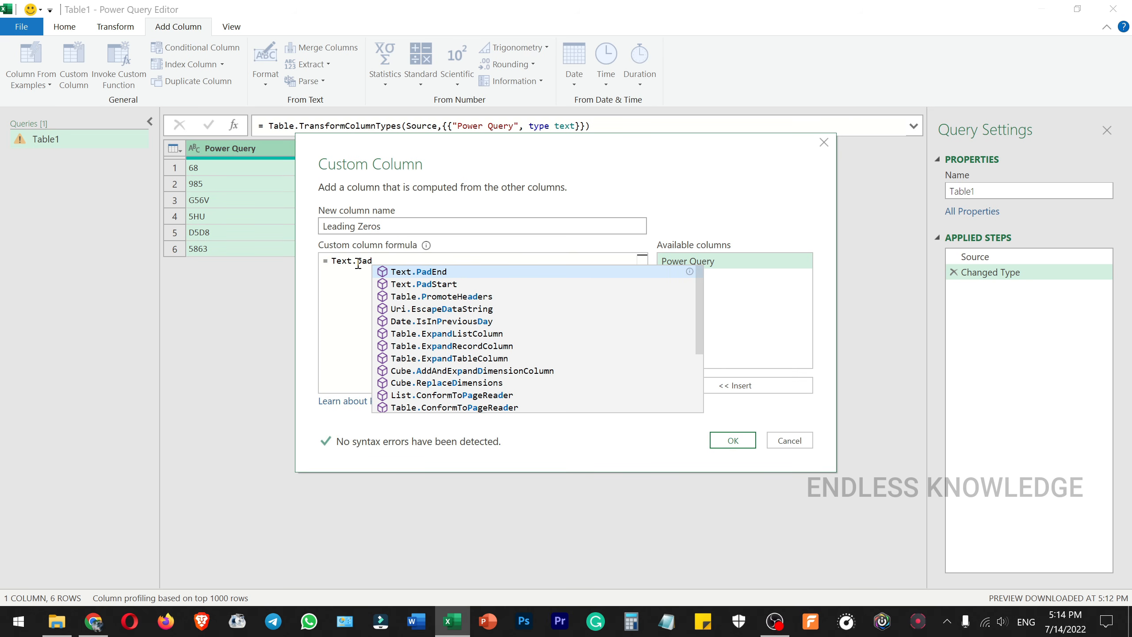
double_click(428, 289)
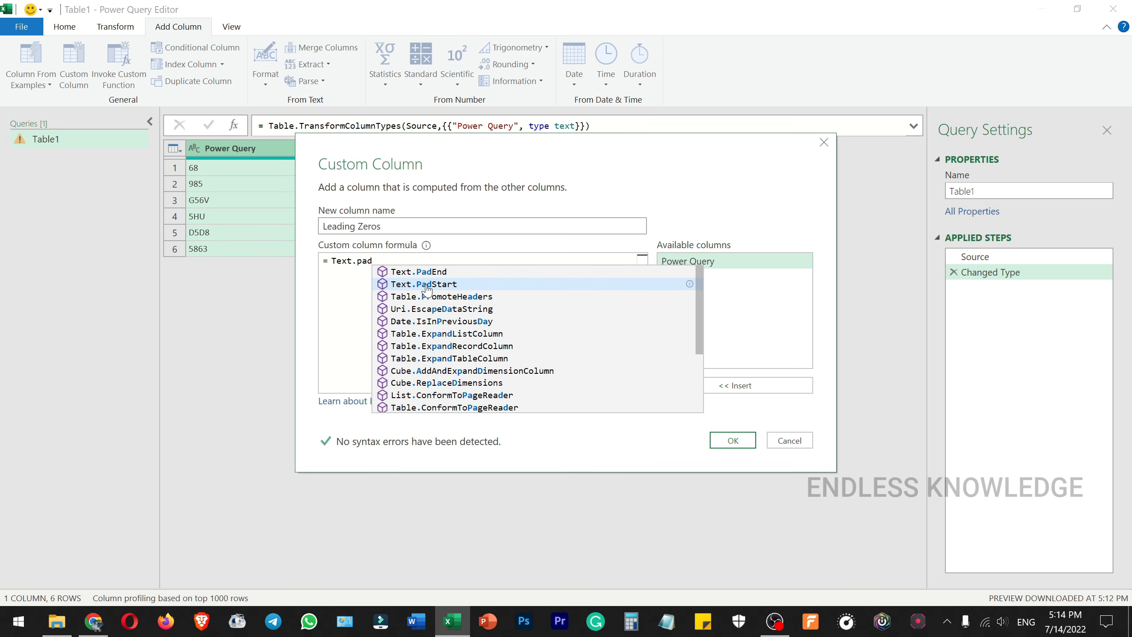
click(353, 260)
key(BackSpace)
key(BackSpace)
key(BackSpace)
key(BackSpace)
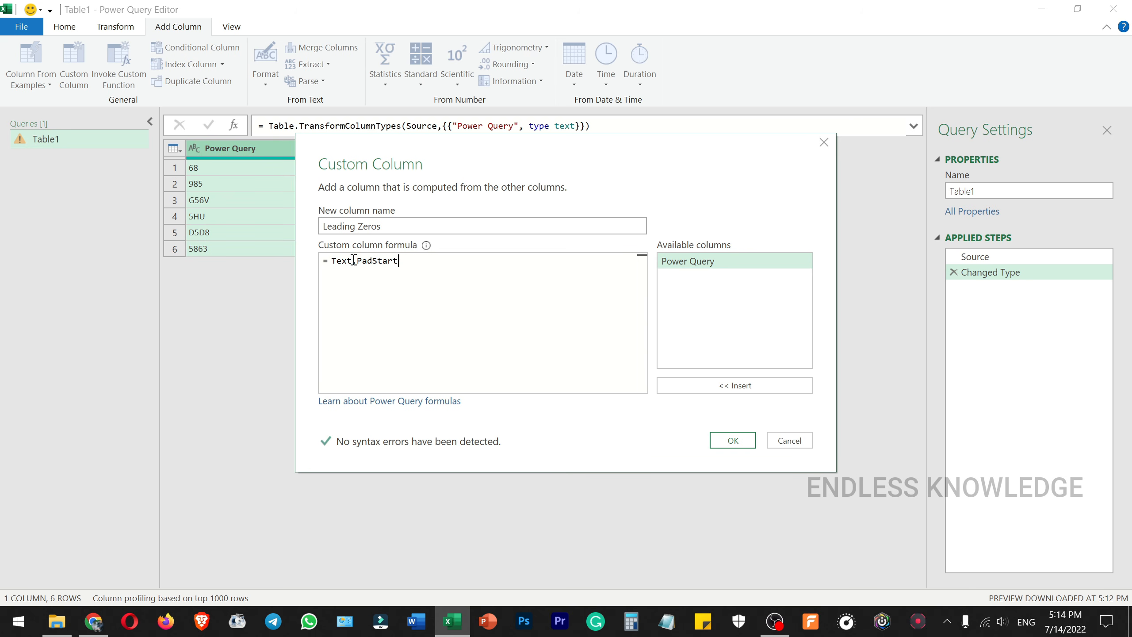
text(()
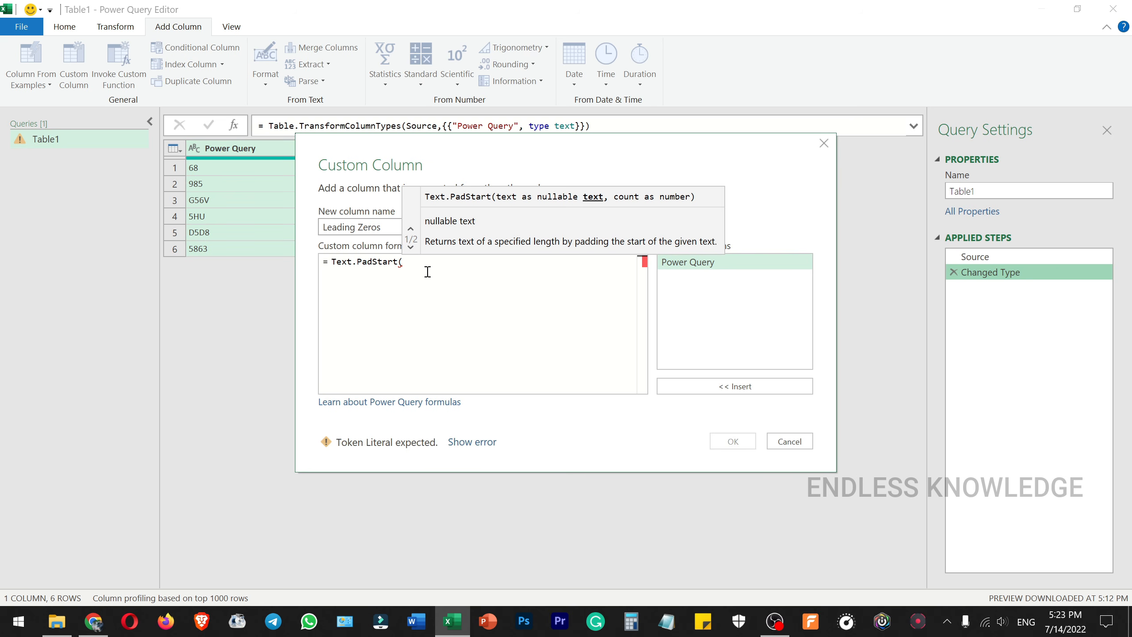
Step: Complete the formula as Text.PadStart([Power Query],6,"0"), create the column and select its first value
click(410, 247)
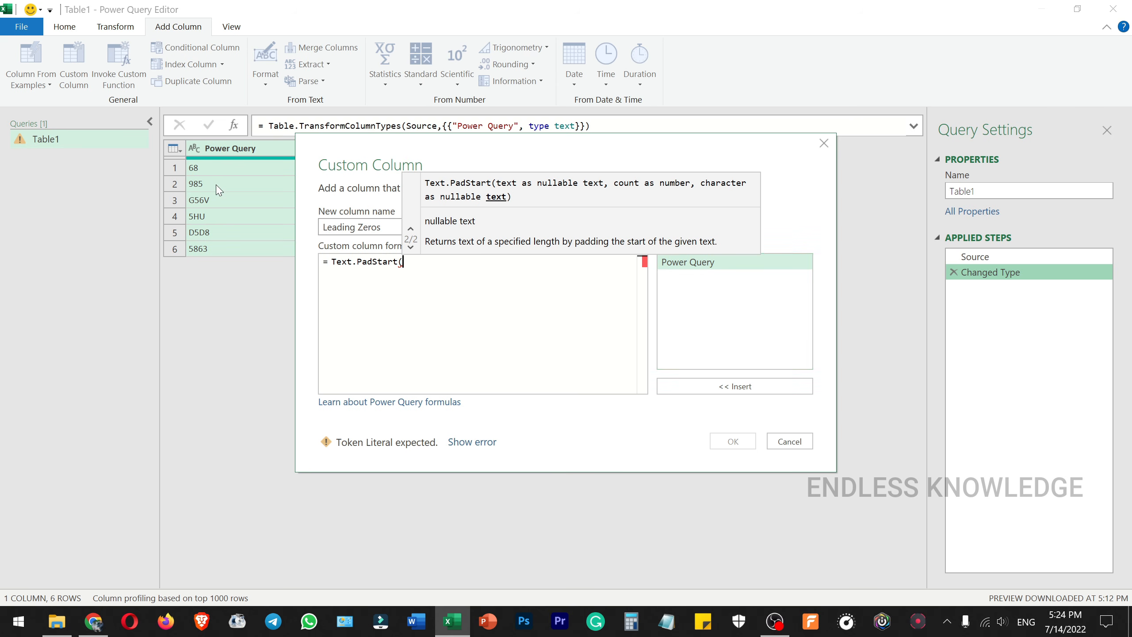
double_click(707, 263)
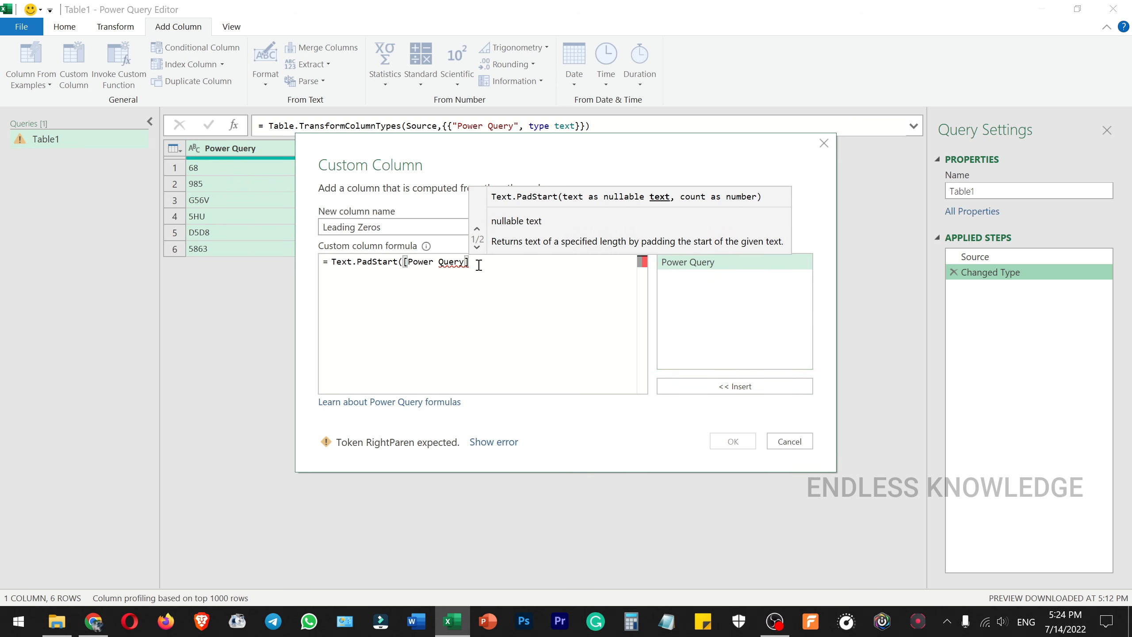
text(,)
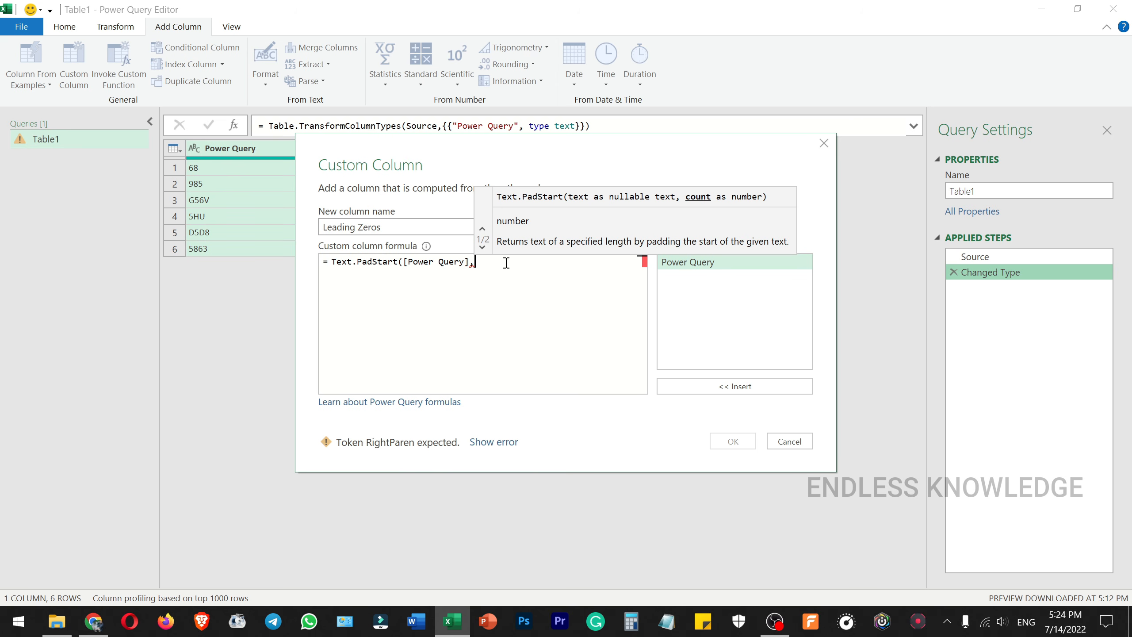
text(6)
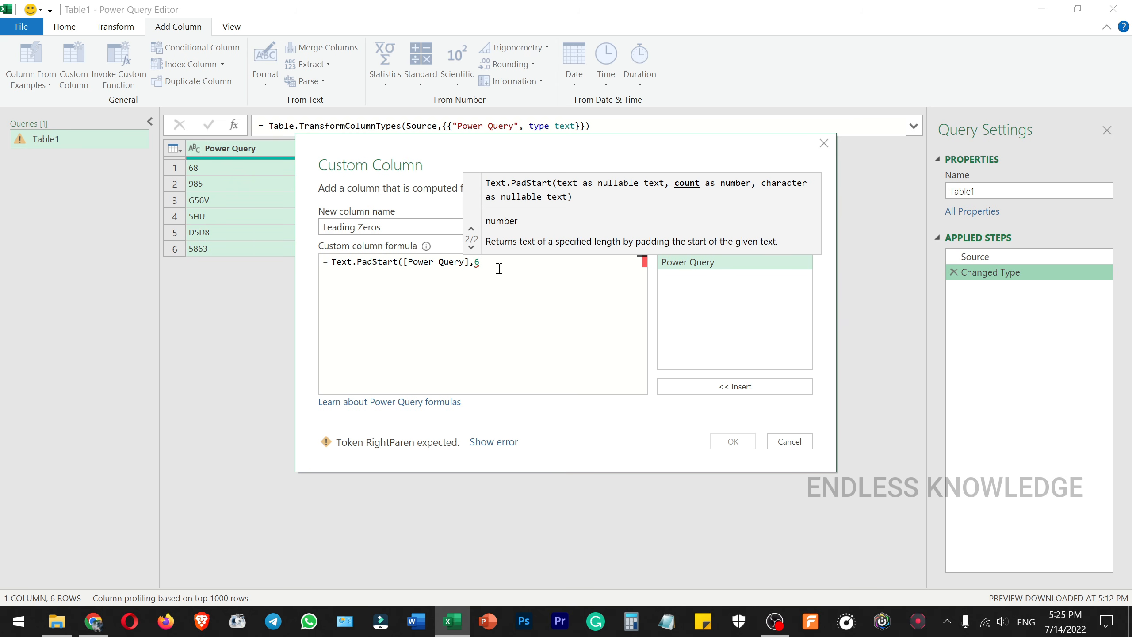
text(,"0)
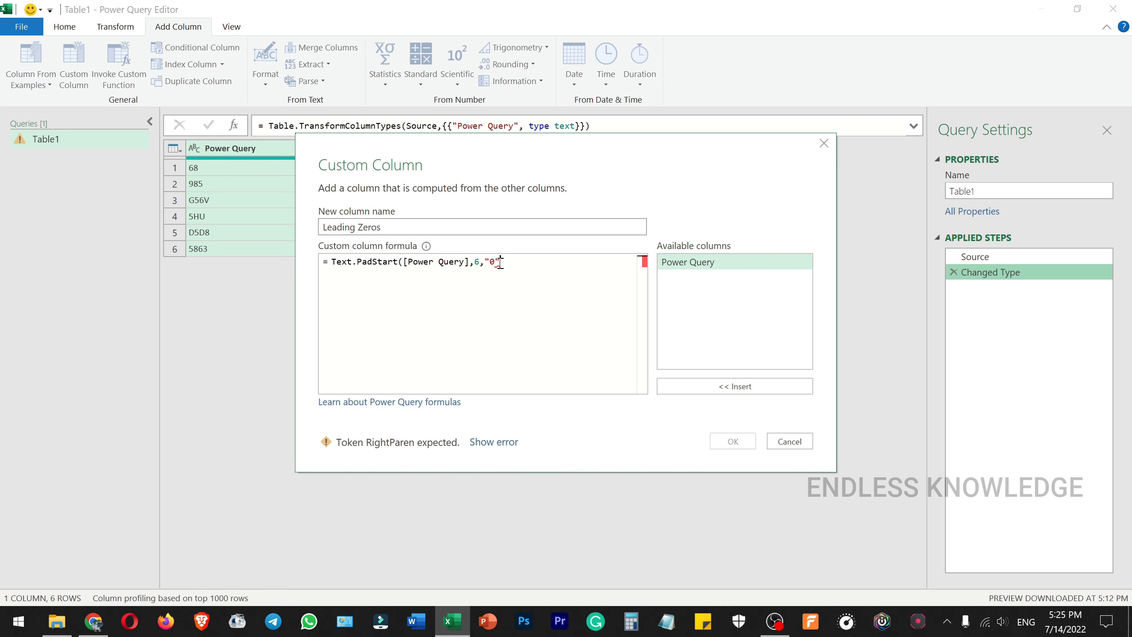
mouse_move(498, 264)
text())
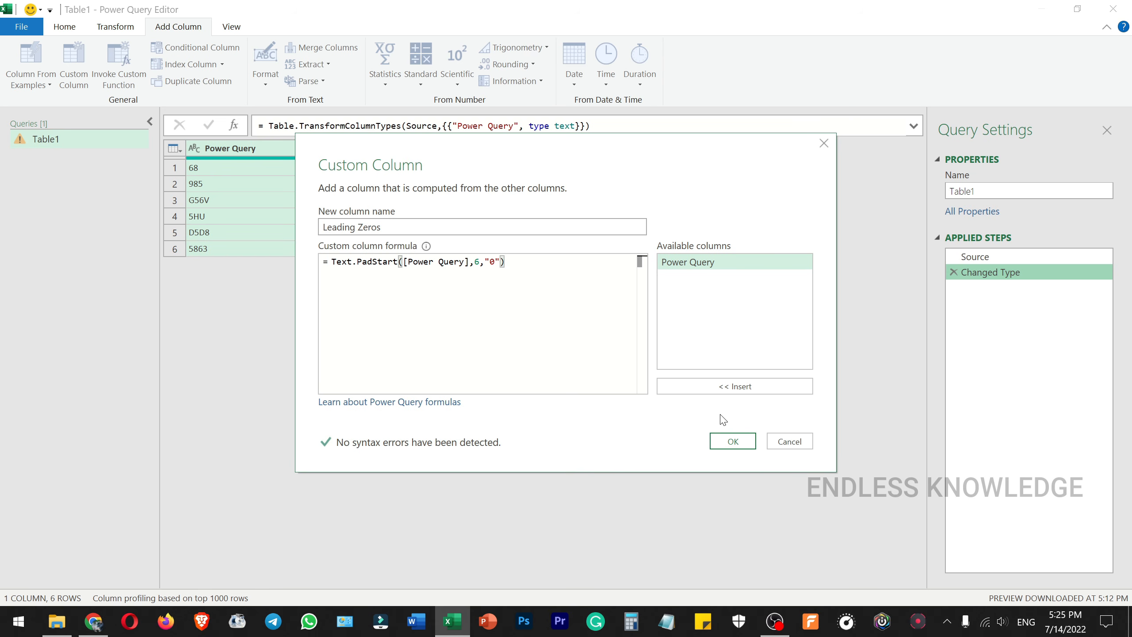
click(734, 442)
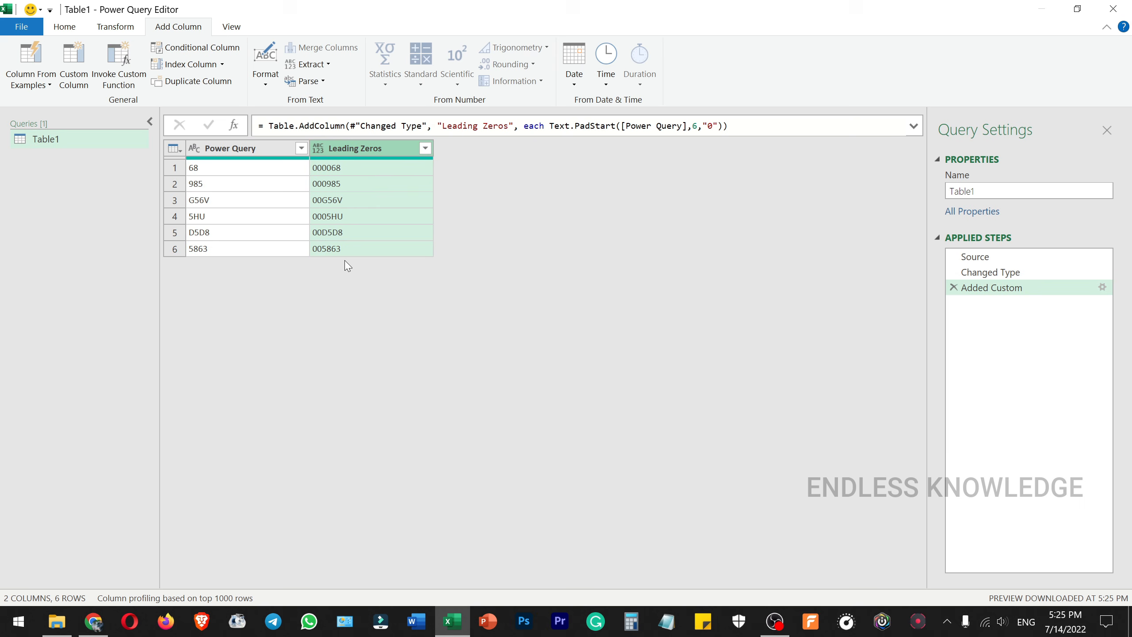
click(384, 167)
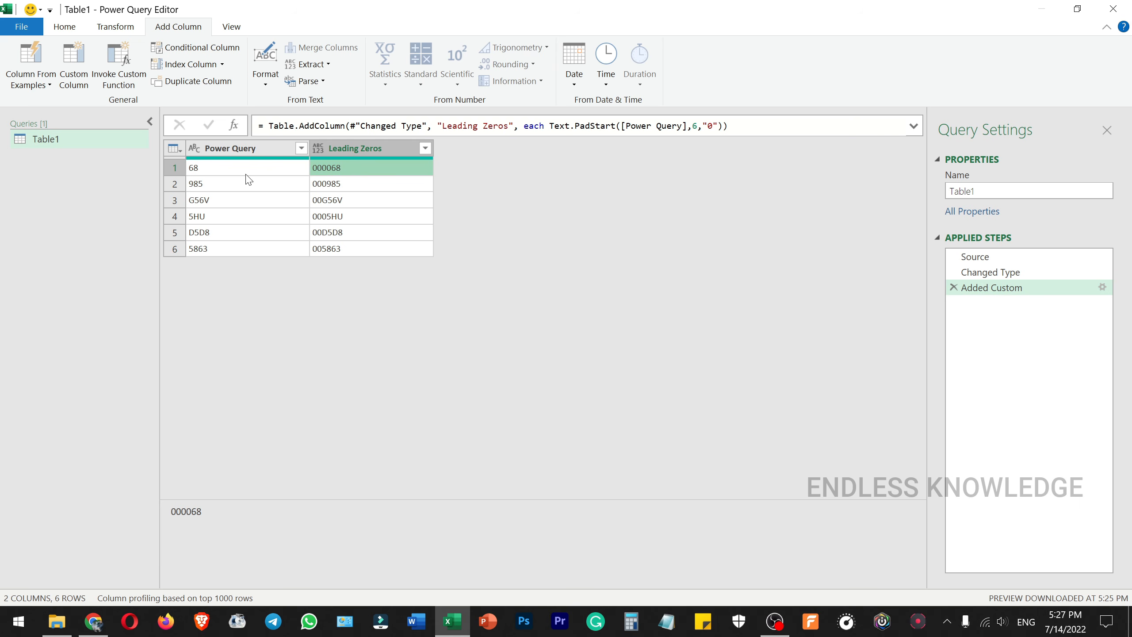
Step: Remove the original Power Query column from the query, keeping only the Leading Zeros column
click(248, 148)
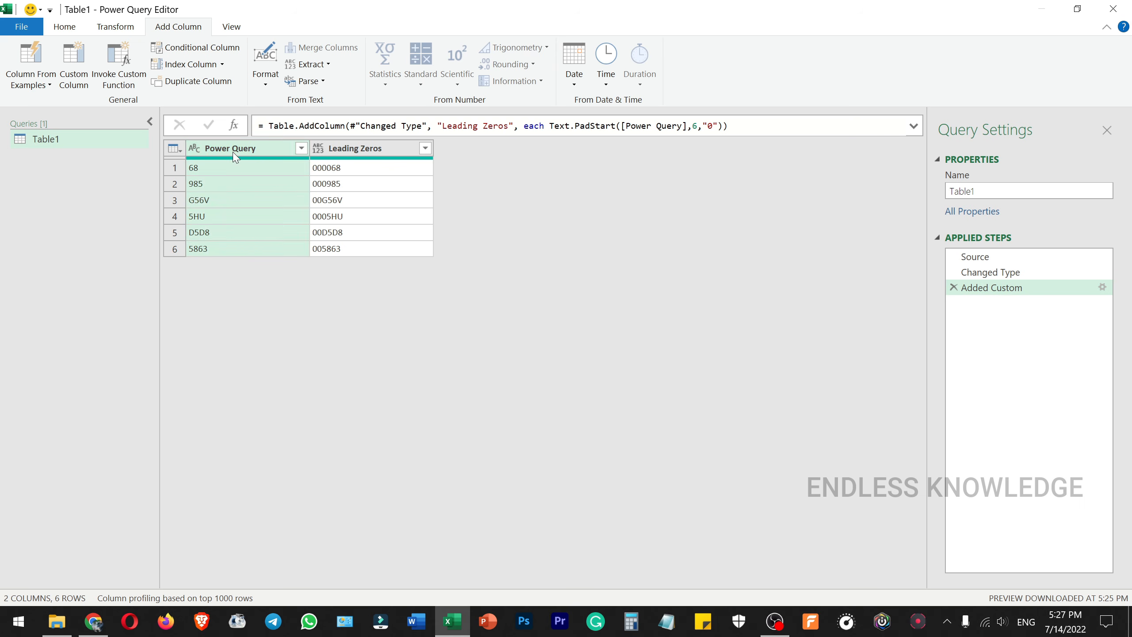
right_click(232, 151)
click(262, 175)
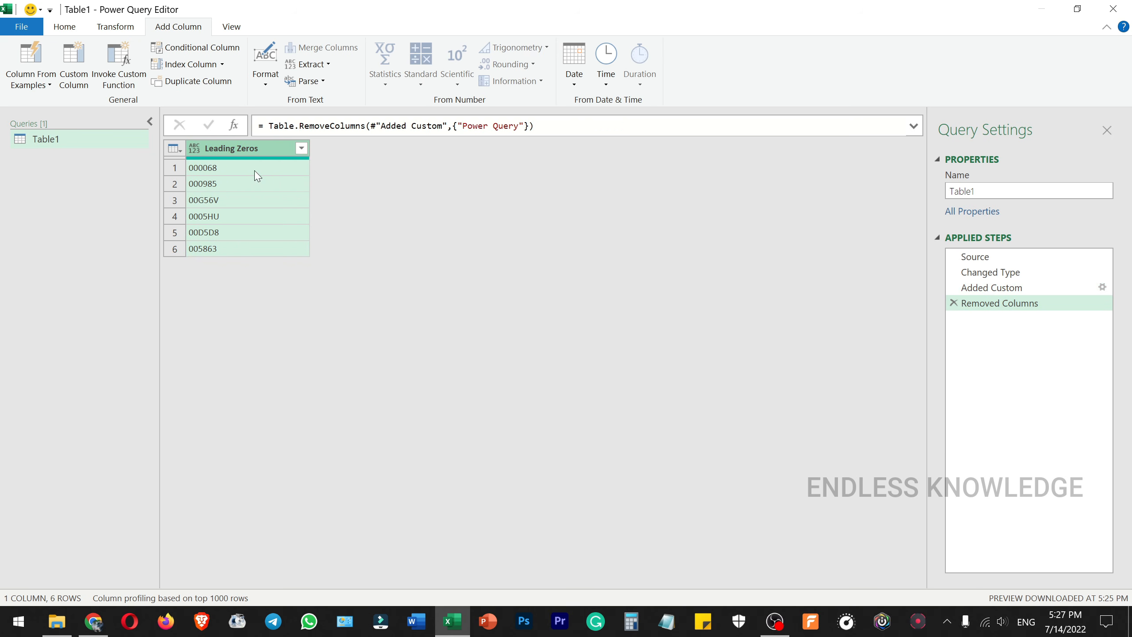
Step: Load the query result as a table into the existing worksheet at cell J1 of Sheet1
click(70, 28)
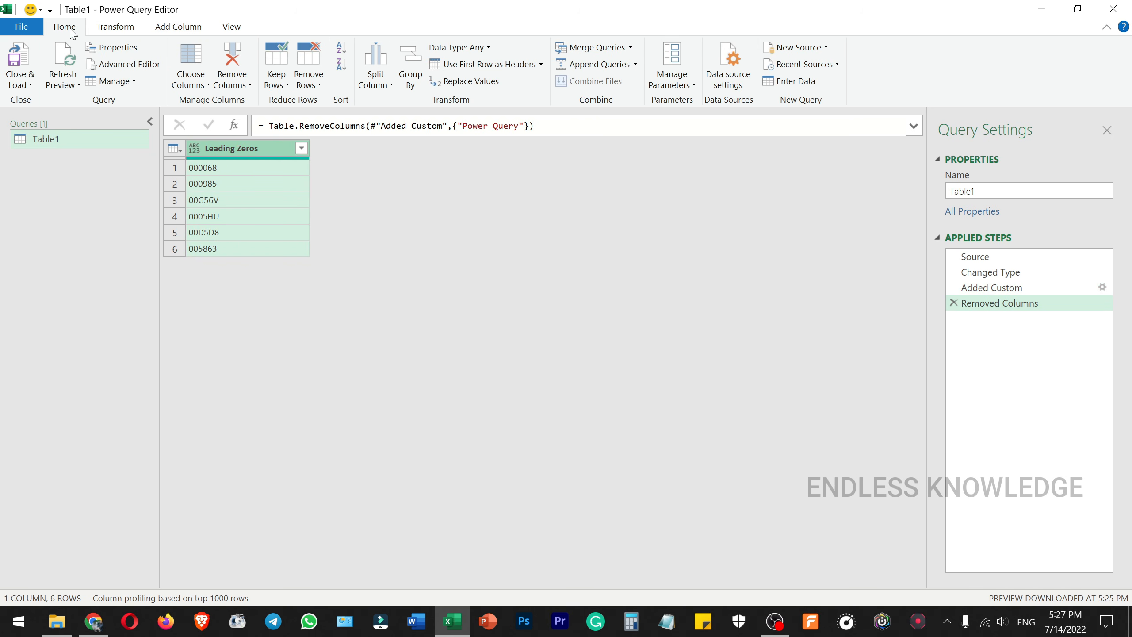
click(17, 96)
click(67, 118)
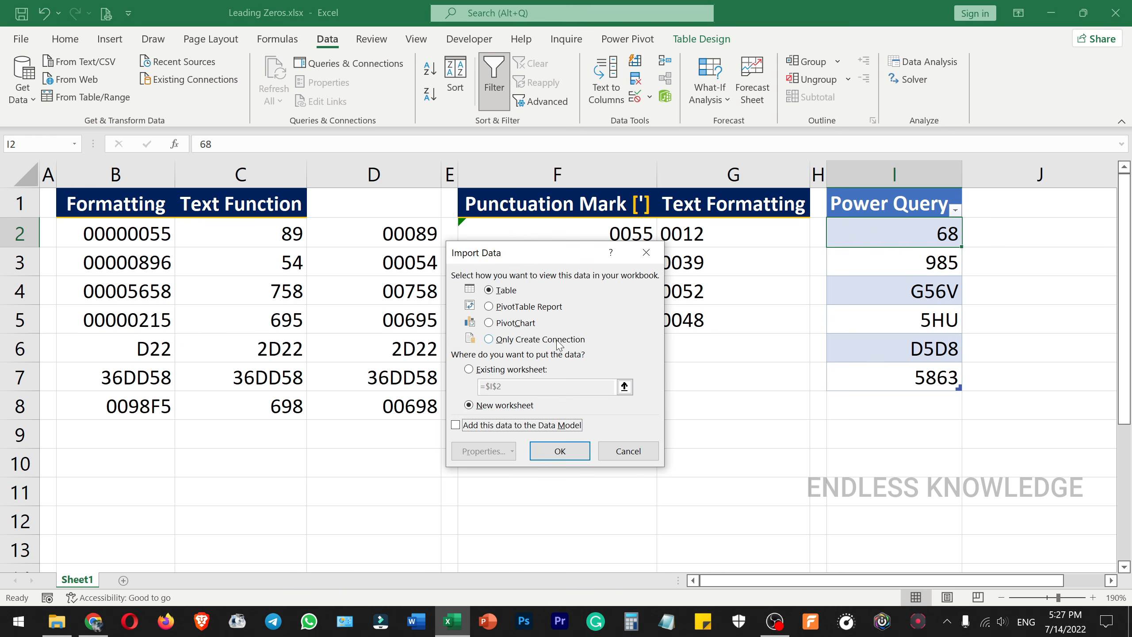
click(511, 370)
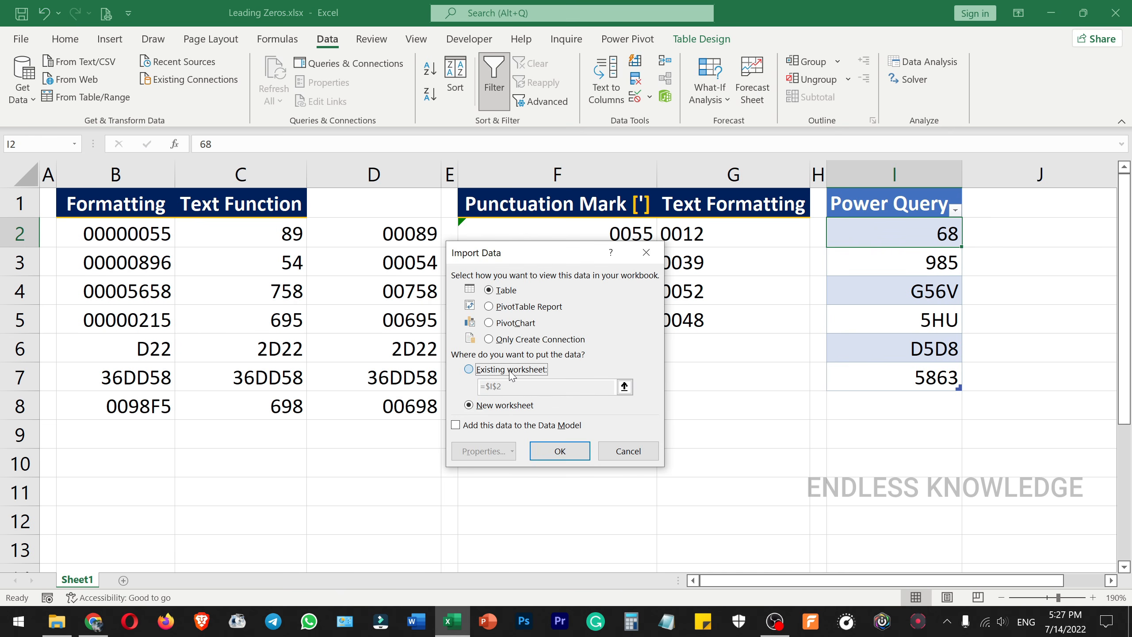
click(1032, 212)
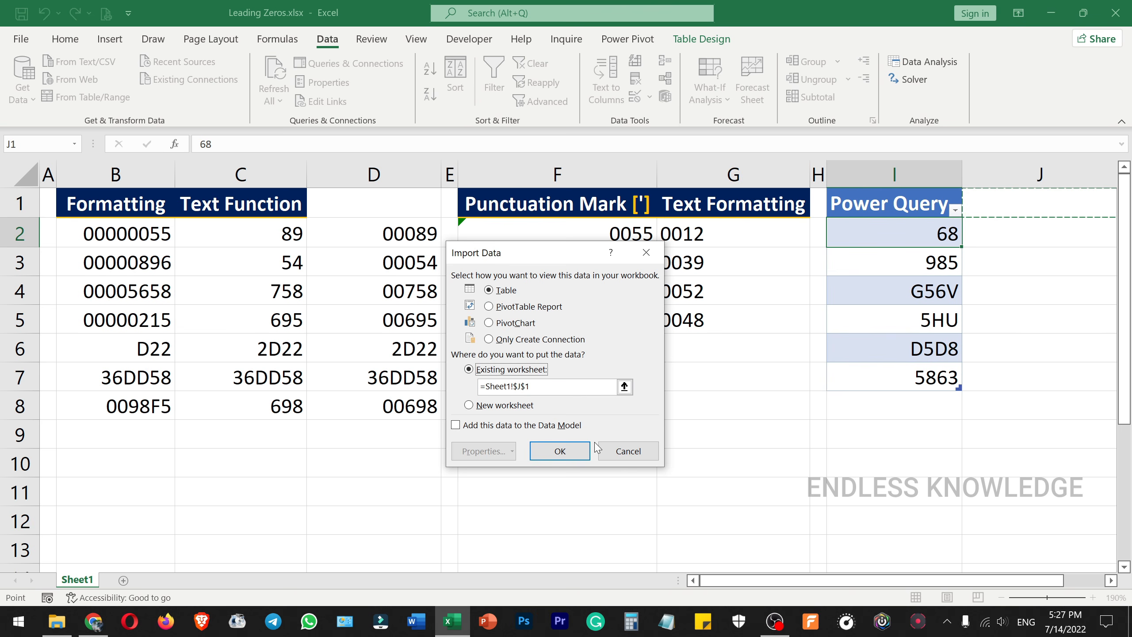
click(560, 451)
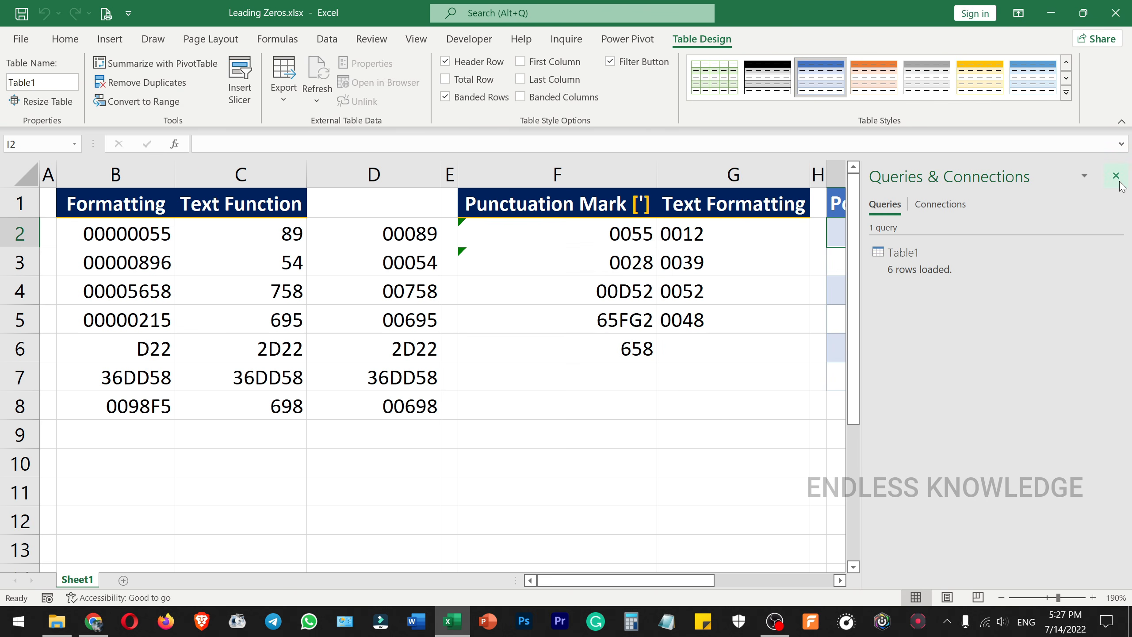
click(1116, 175)
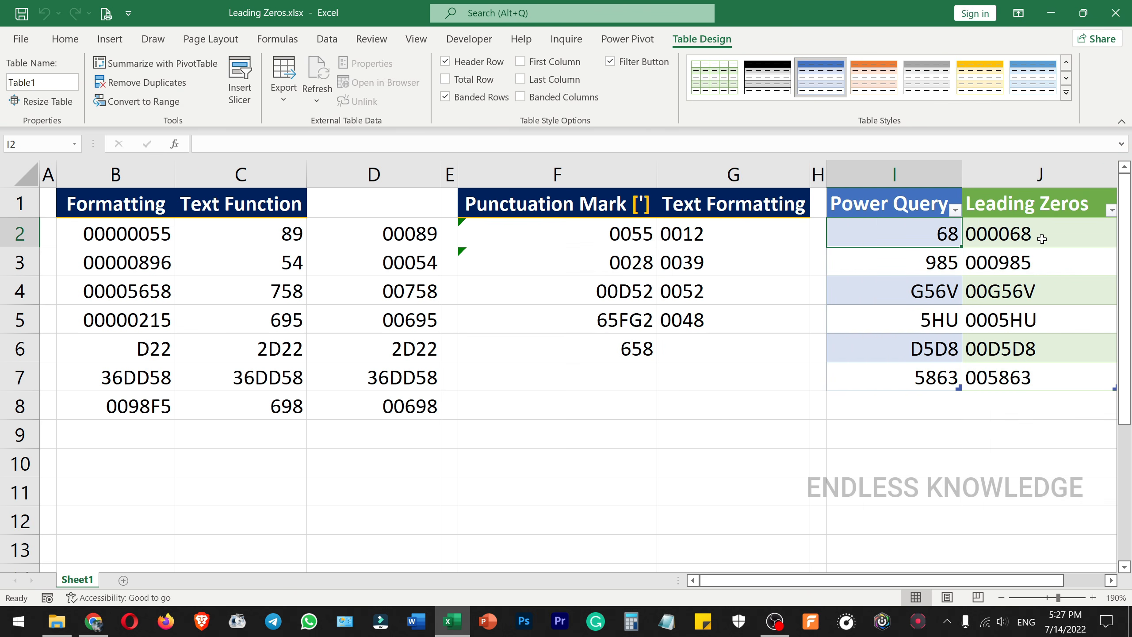
Step: Add the values 58, 45 and V55 below the Power Query table in cells I8 to I10
click(932, 411)
text(58)
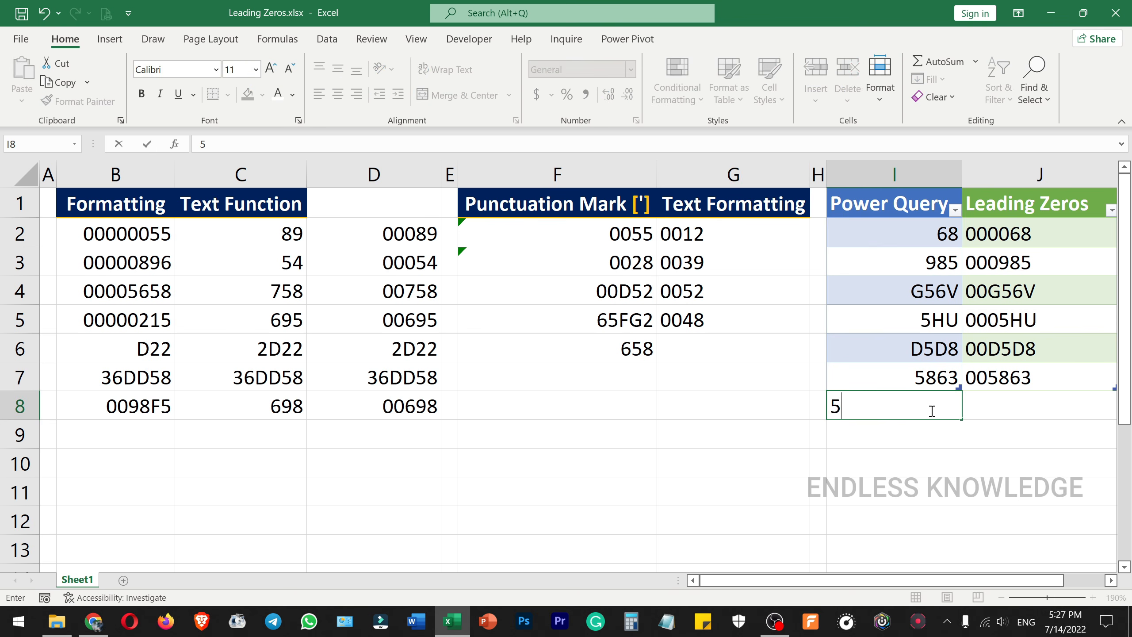
key(Return)
text(45)
key(Return)
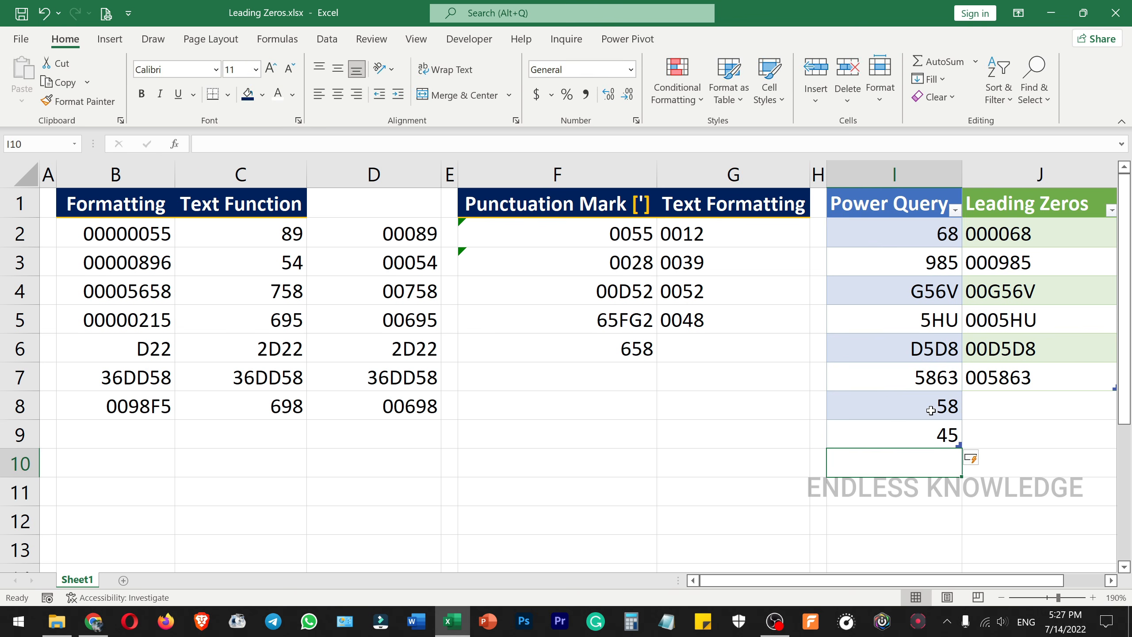
text(V55)
key(Return)
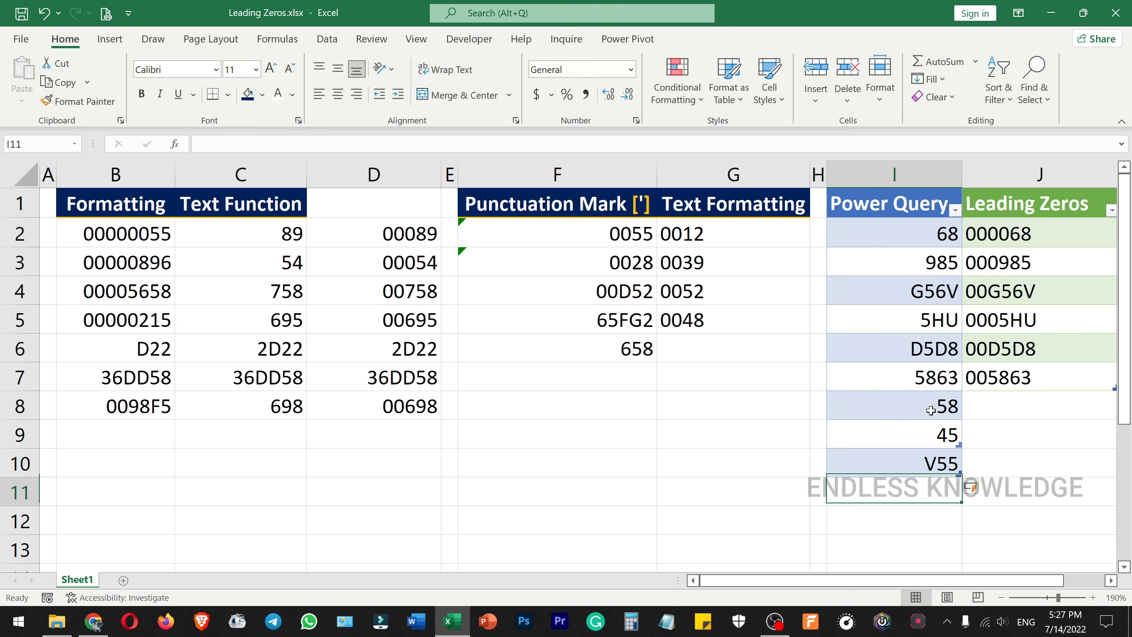
Step: Refresh the Table1 query from the workbook's list of queries so the Leading Zeros table includes the added rows
click(1038, 210)
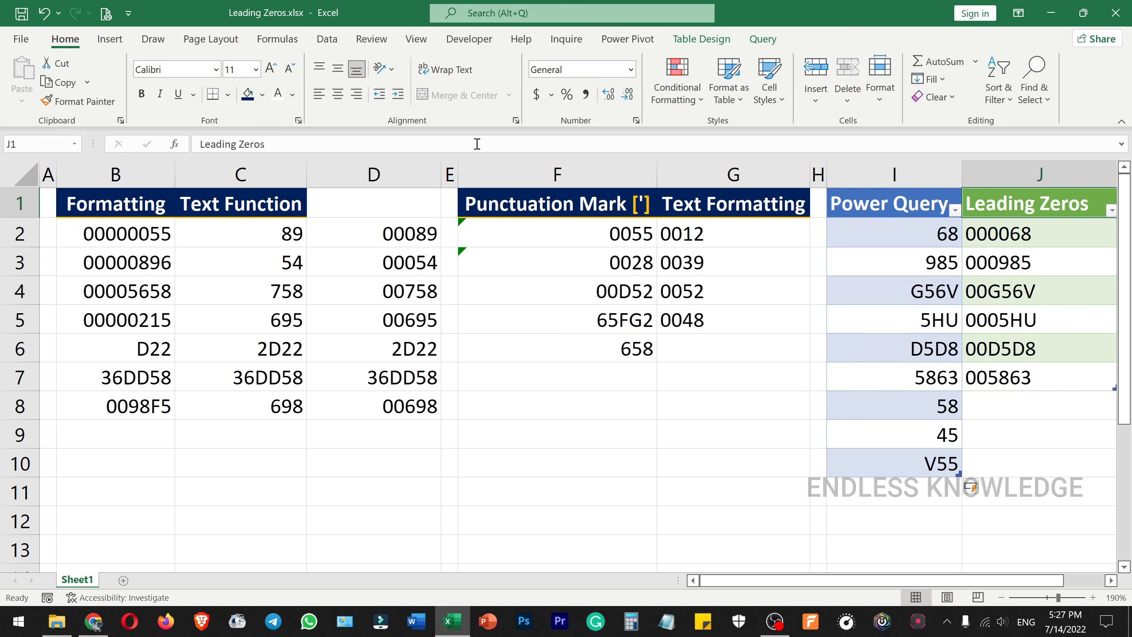
click(328, 41)
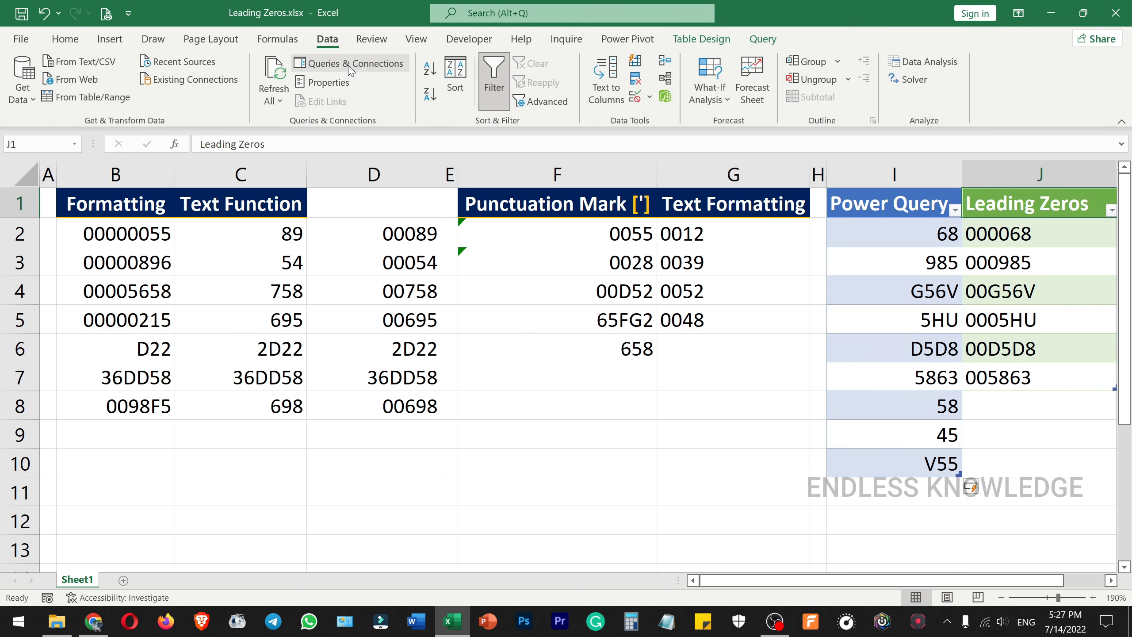
click(350, 64)
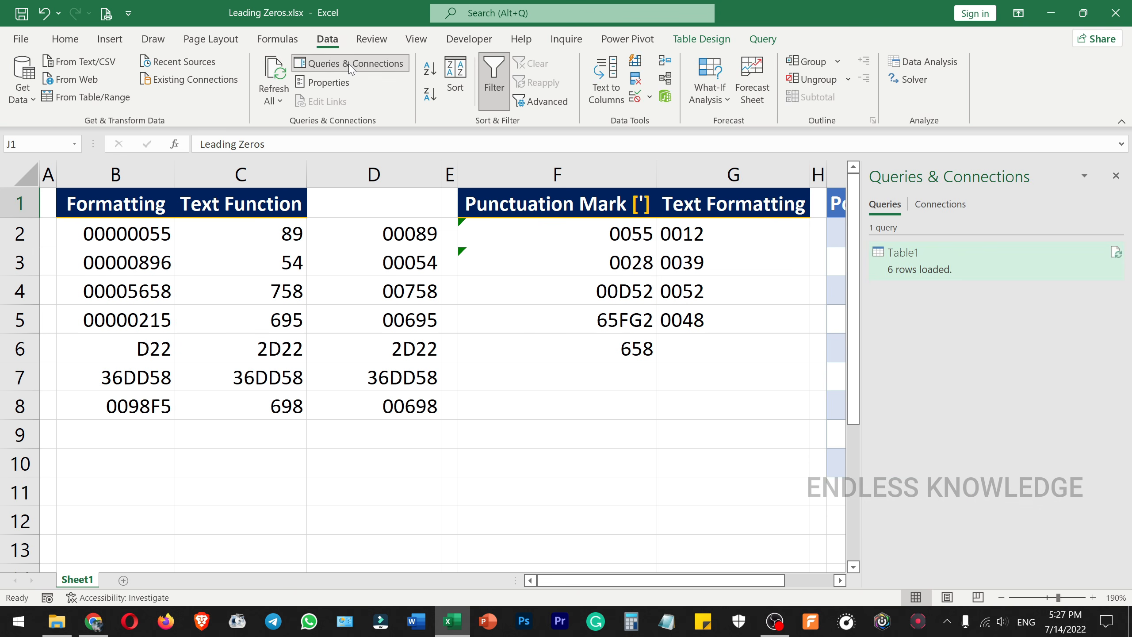
click(1116, 252)
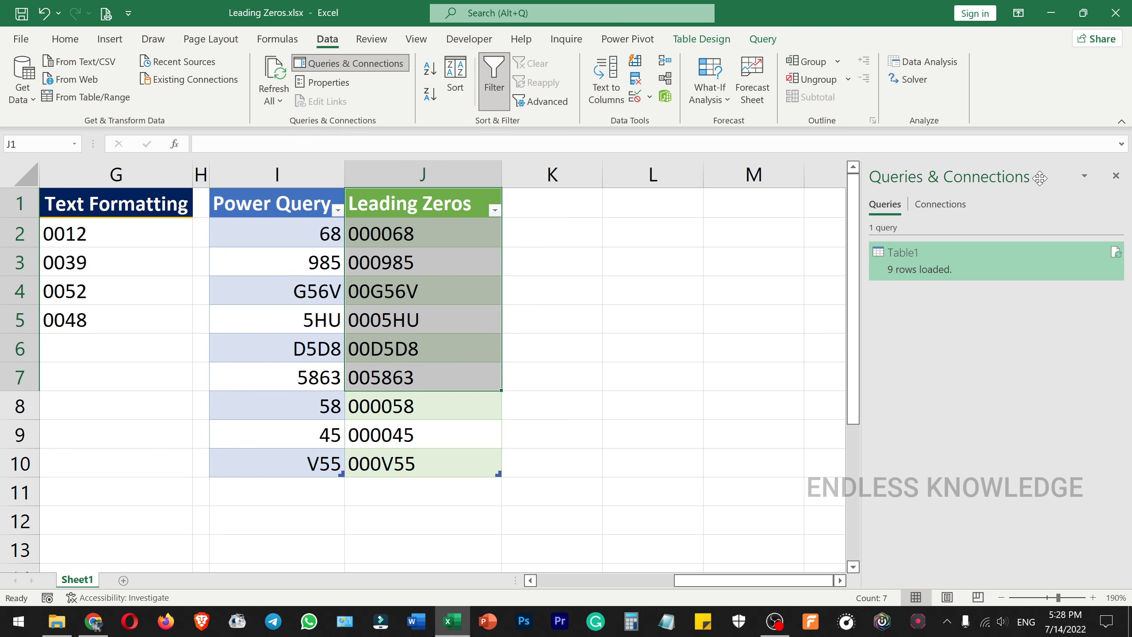
click(1118, 176)
click(553, 385)
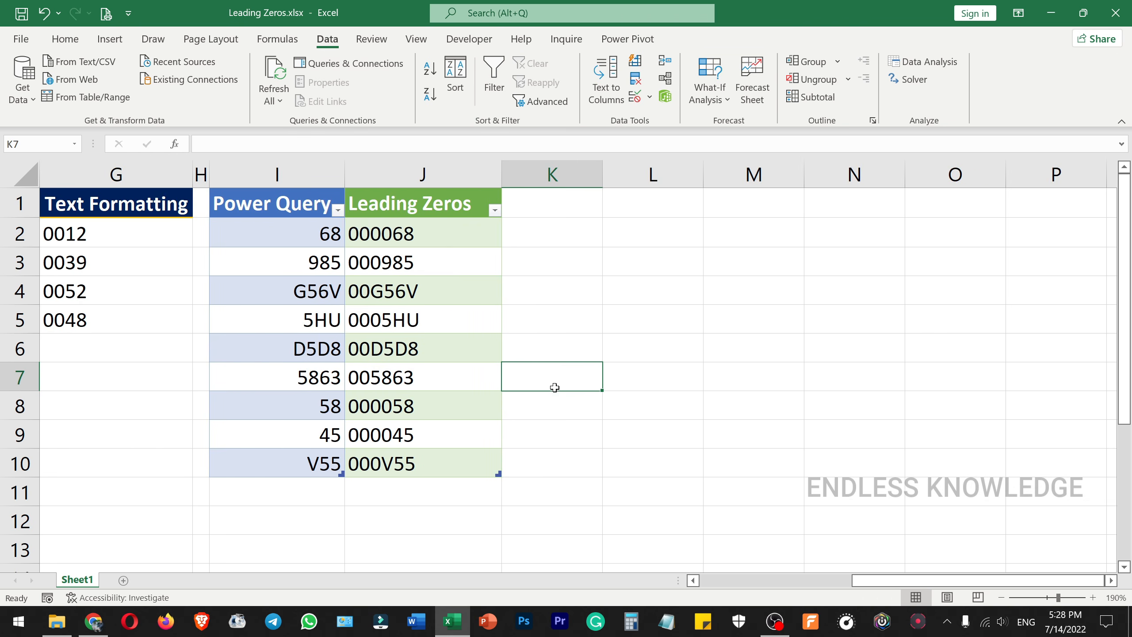
drag(892, 580, 767, 587)
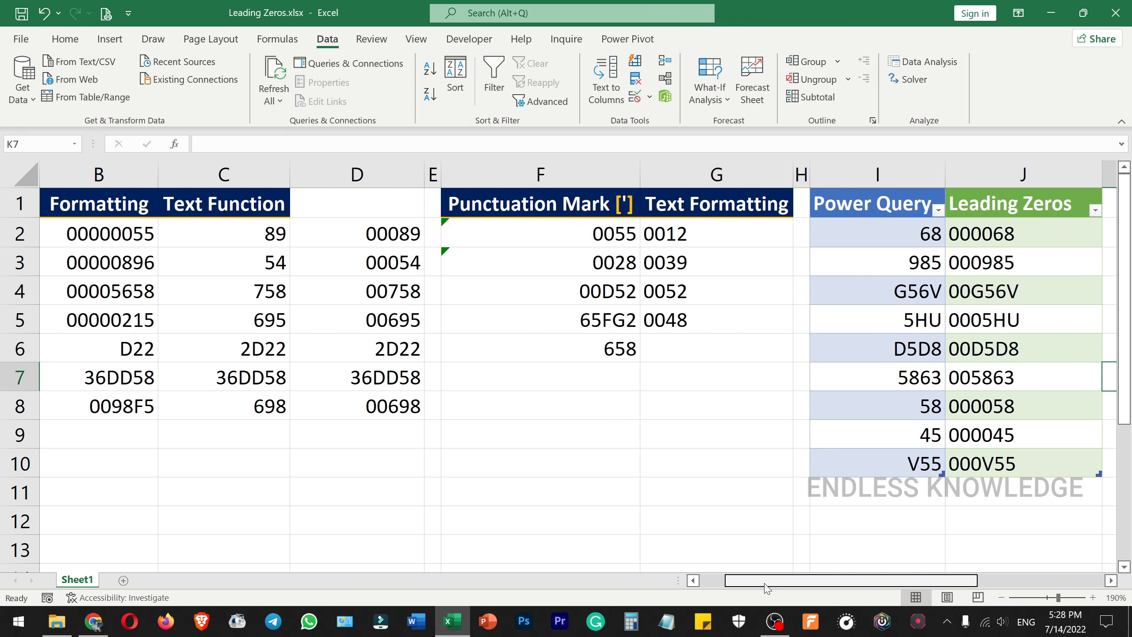